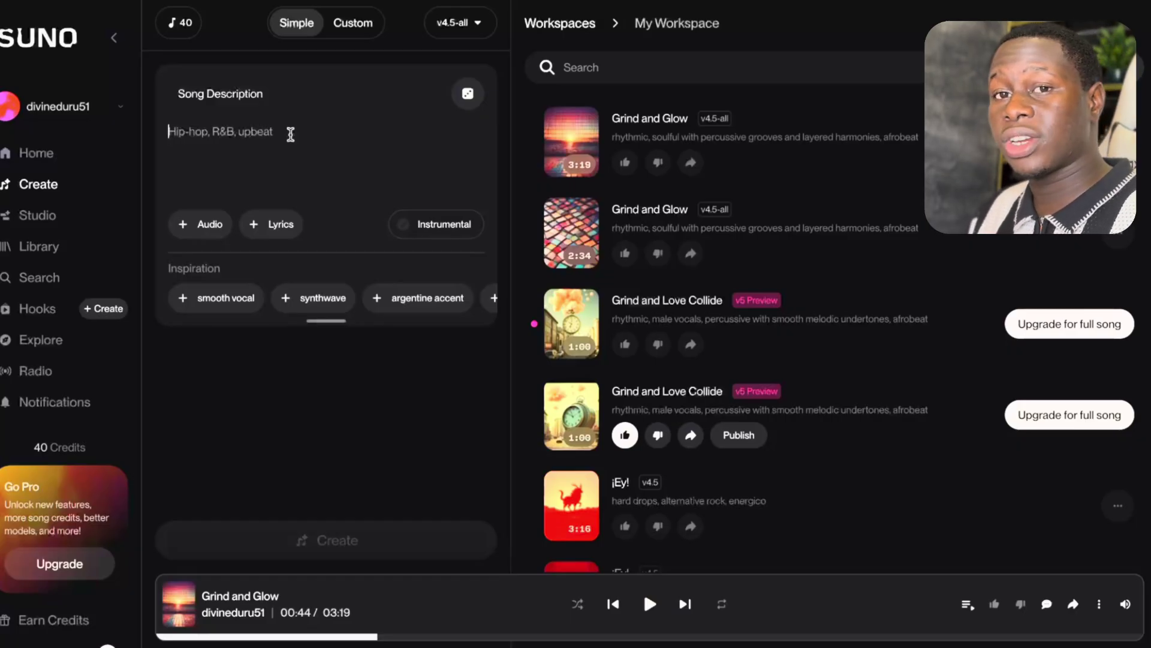
Switch Suno's song form to Custom mode and browse the style suggestion chips
click(347, 27)
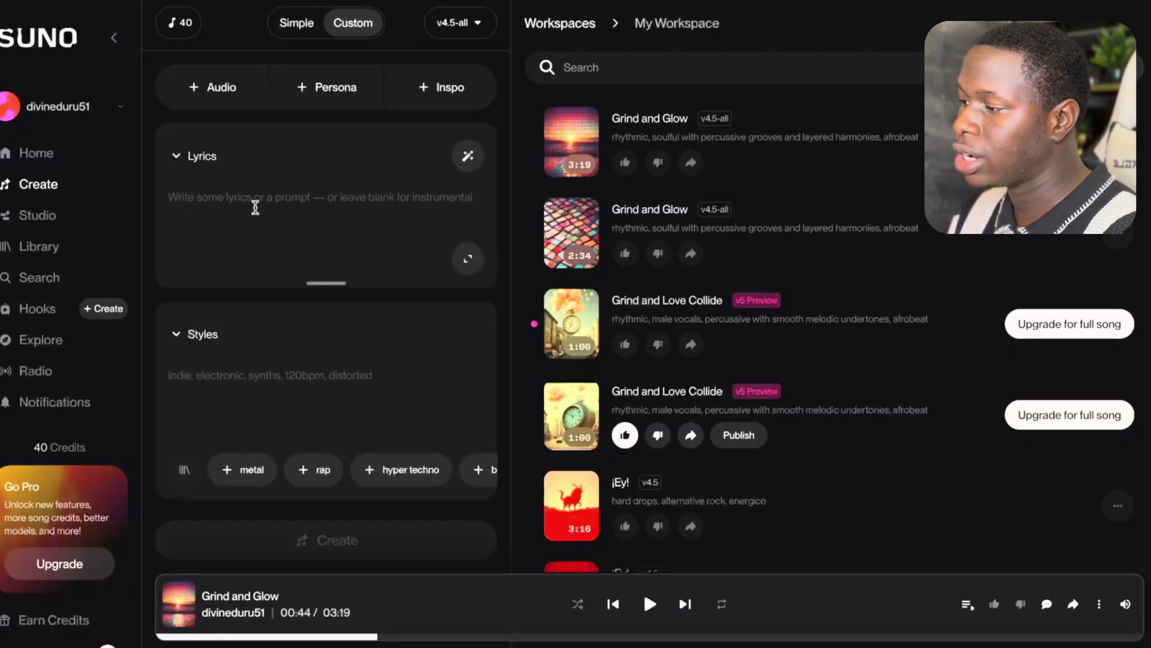
click(206, 401)
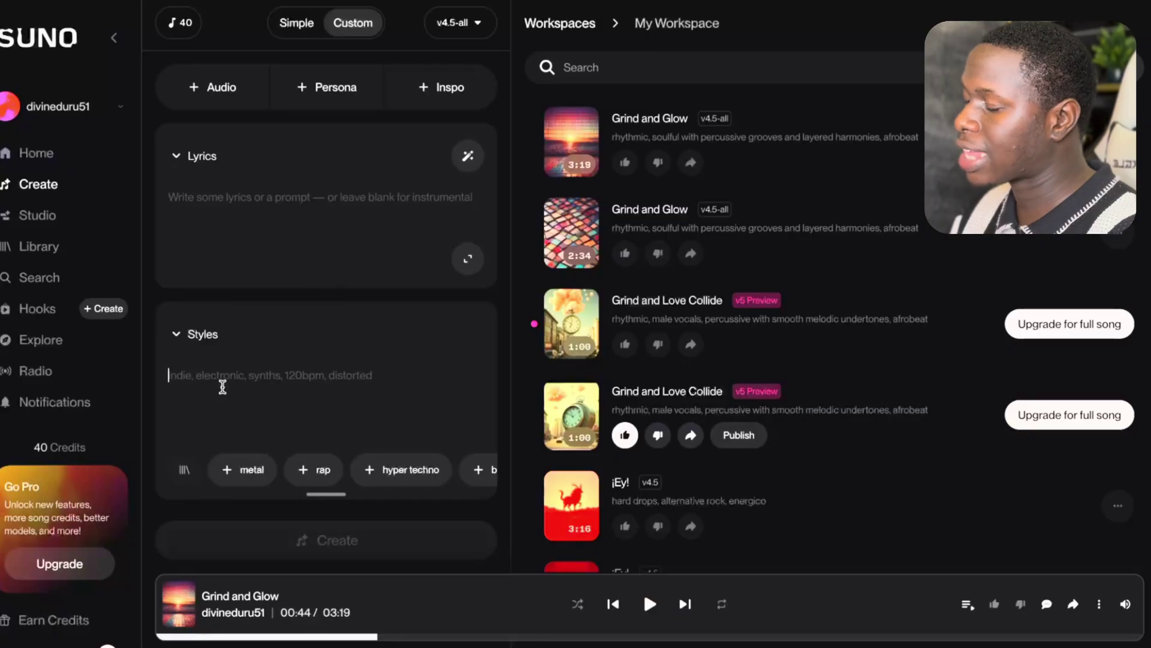
scroll(355, 470, right, 3)
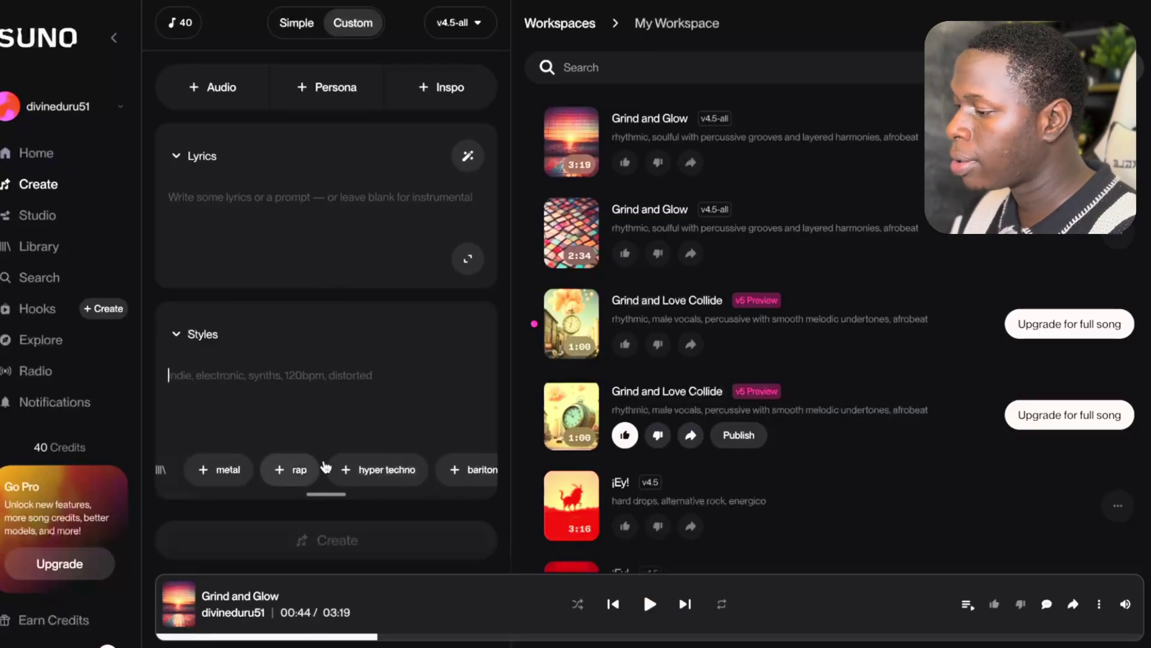
scroll(382, 470, right, 8)
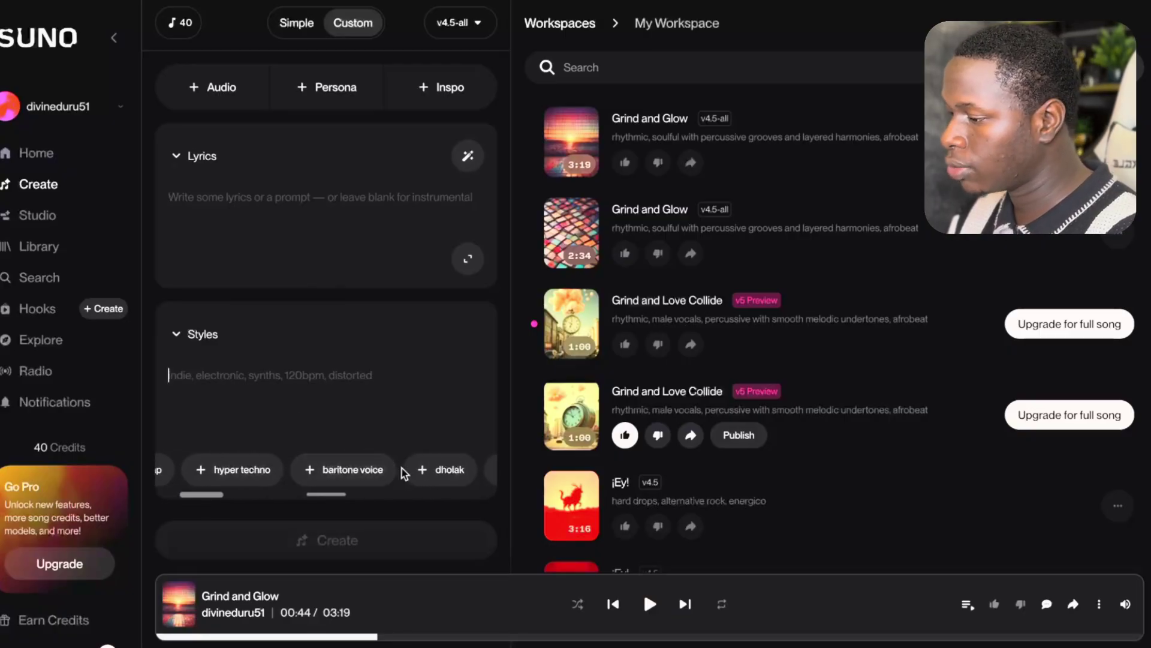
scroll(403, 473, right, 8)
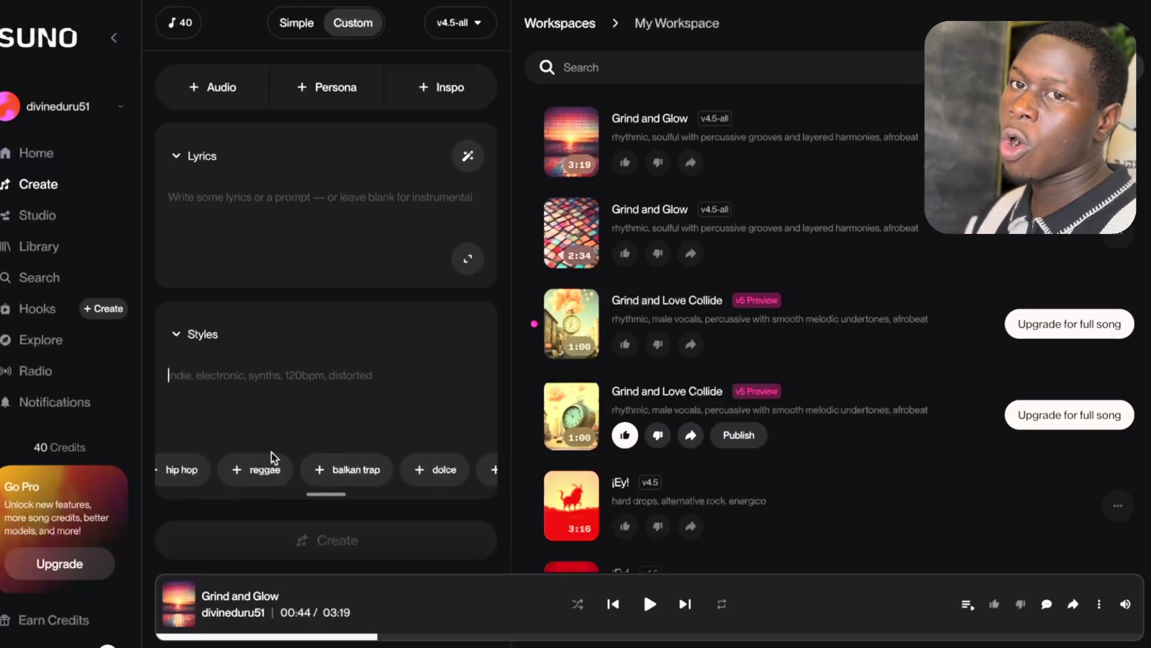
click(288, 195)
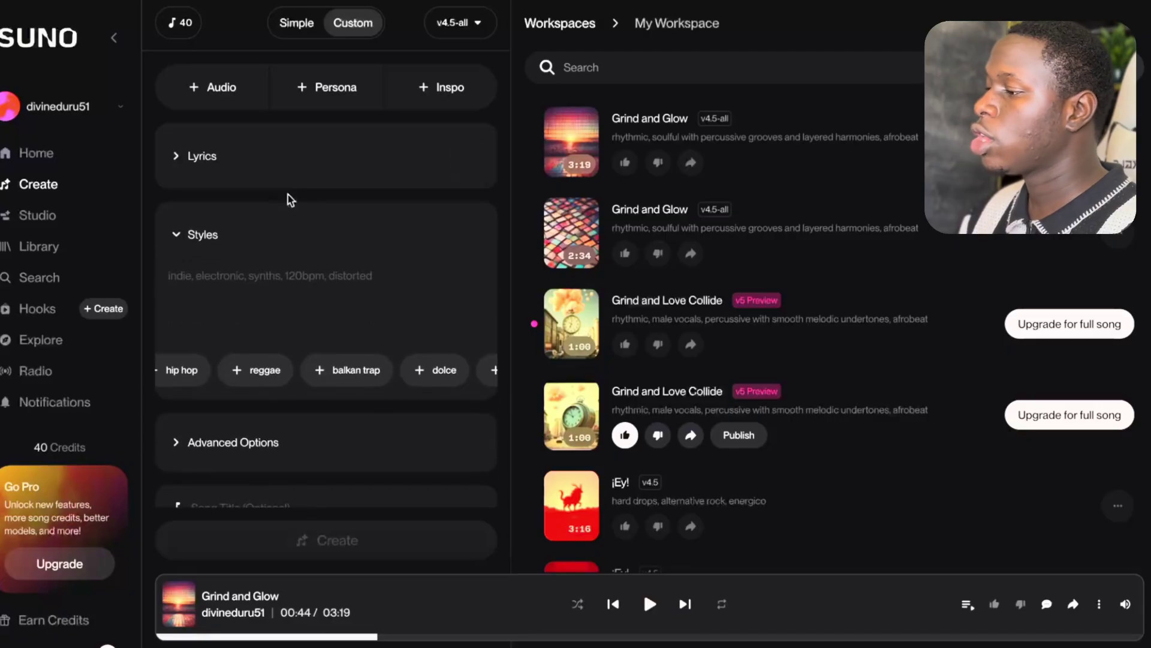
click(246, 167)
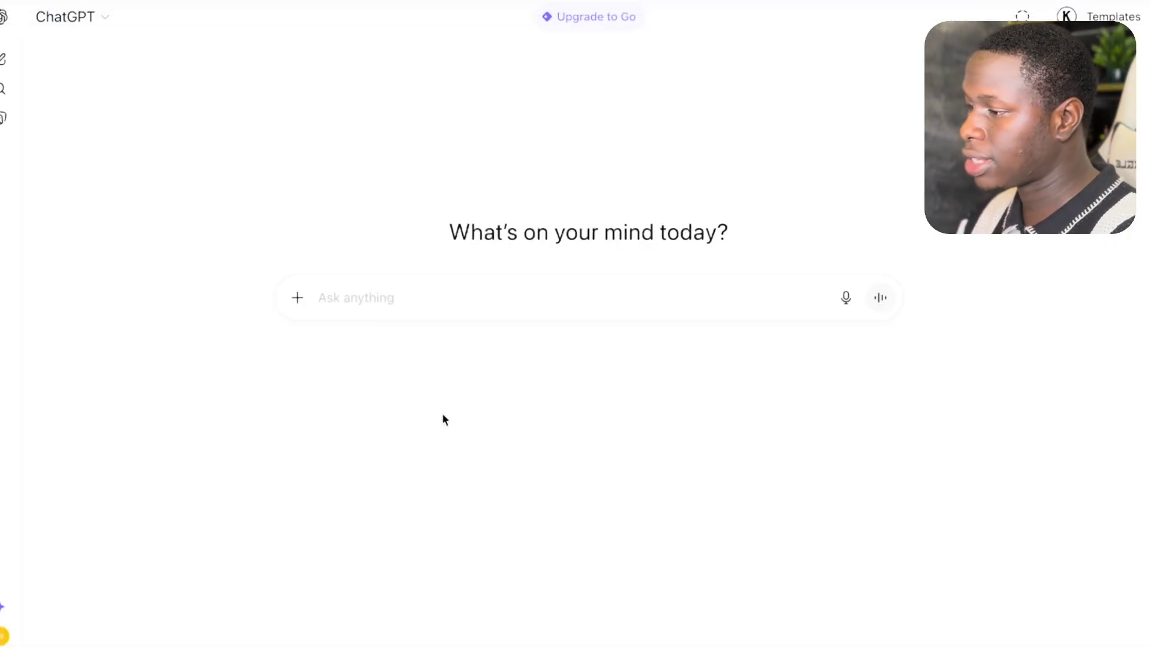
Ask ChatGPT: 'i want you to write an afrobeat song for me.'
click(352, 290)
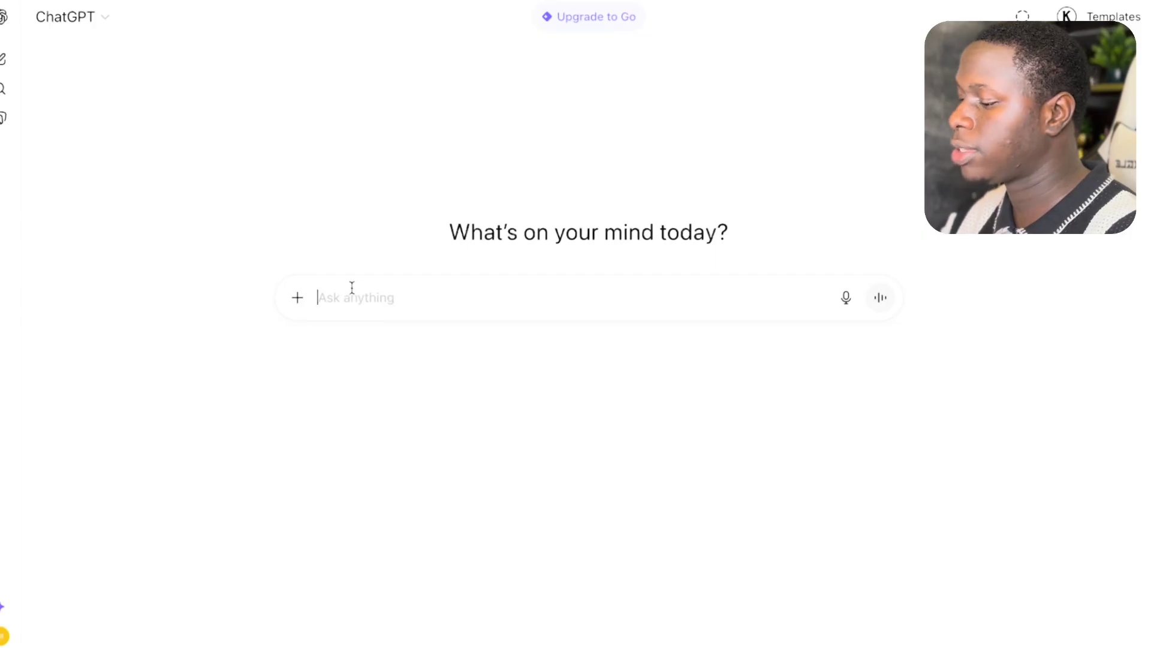
text(write a)
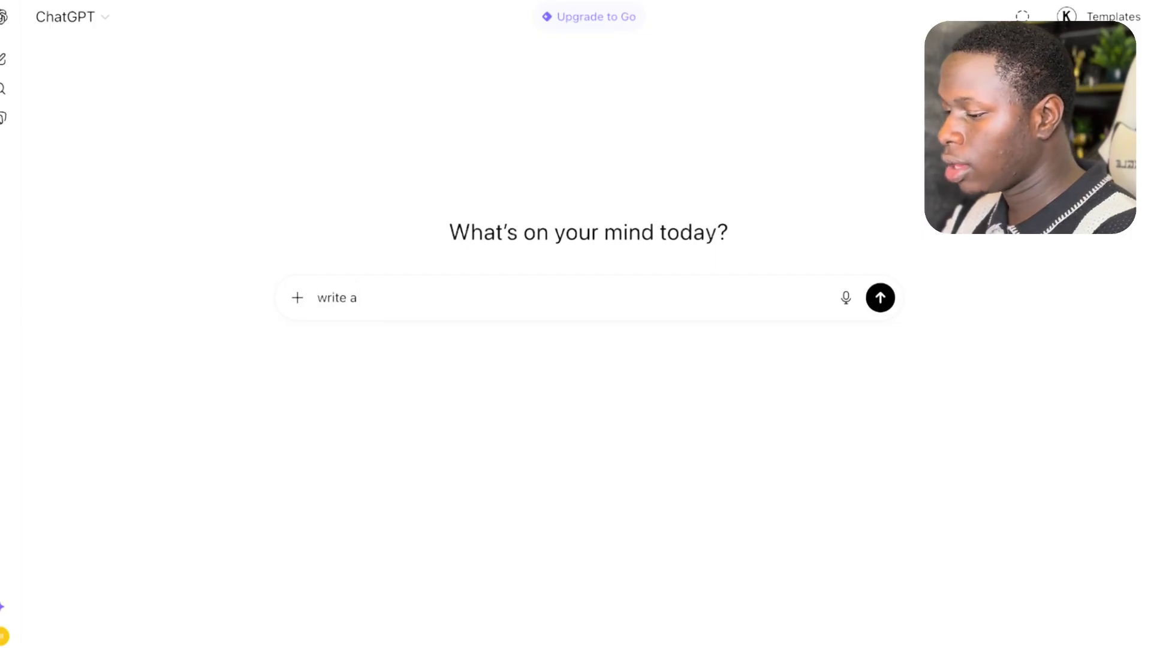
text( music for us......)
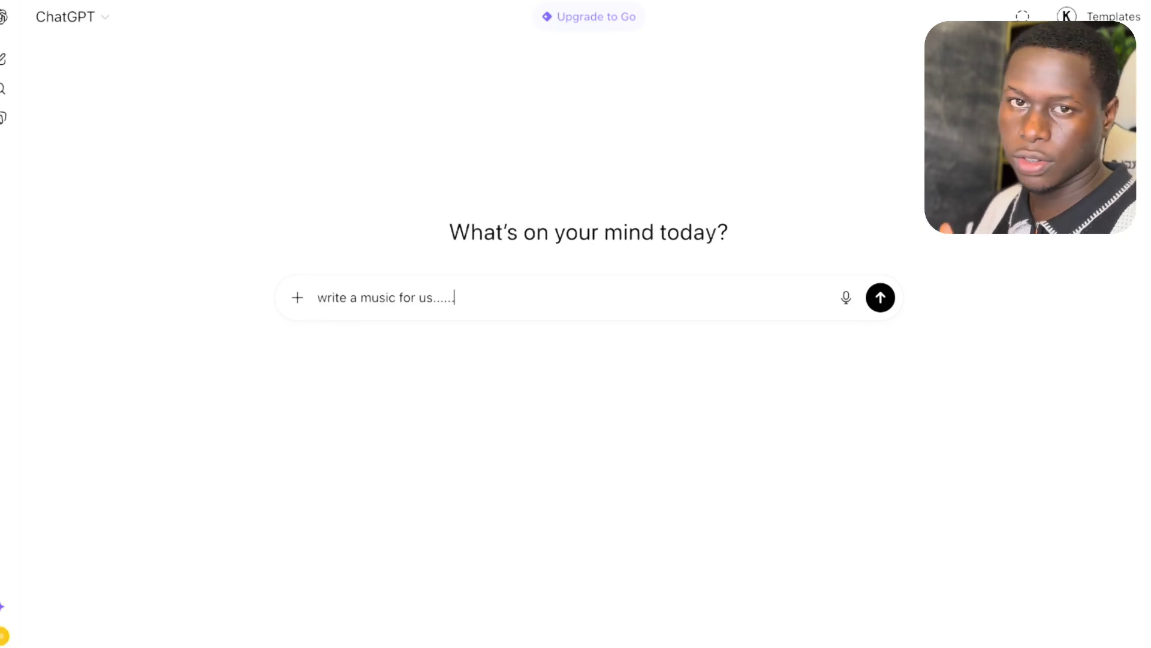
key(ctrl+a)
key(BackSpace)
text(i)
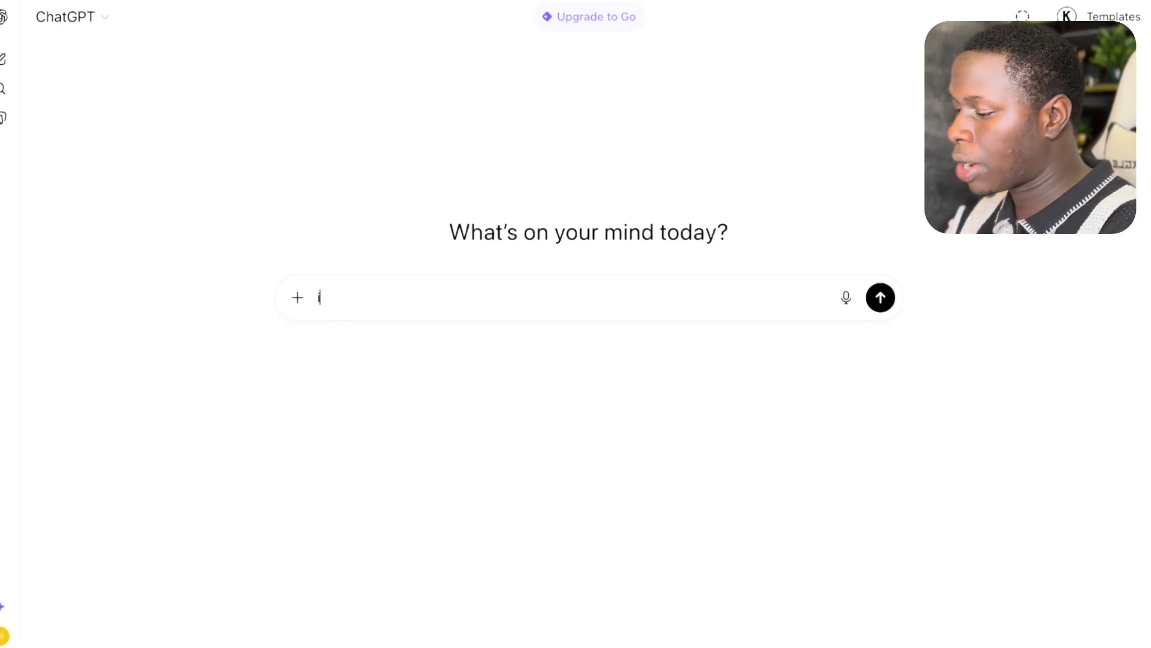
text( want you to wr)
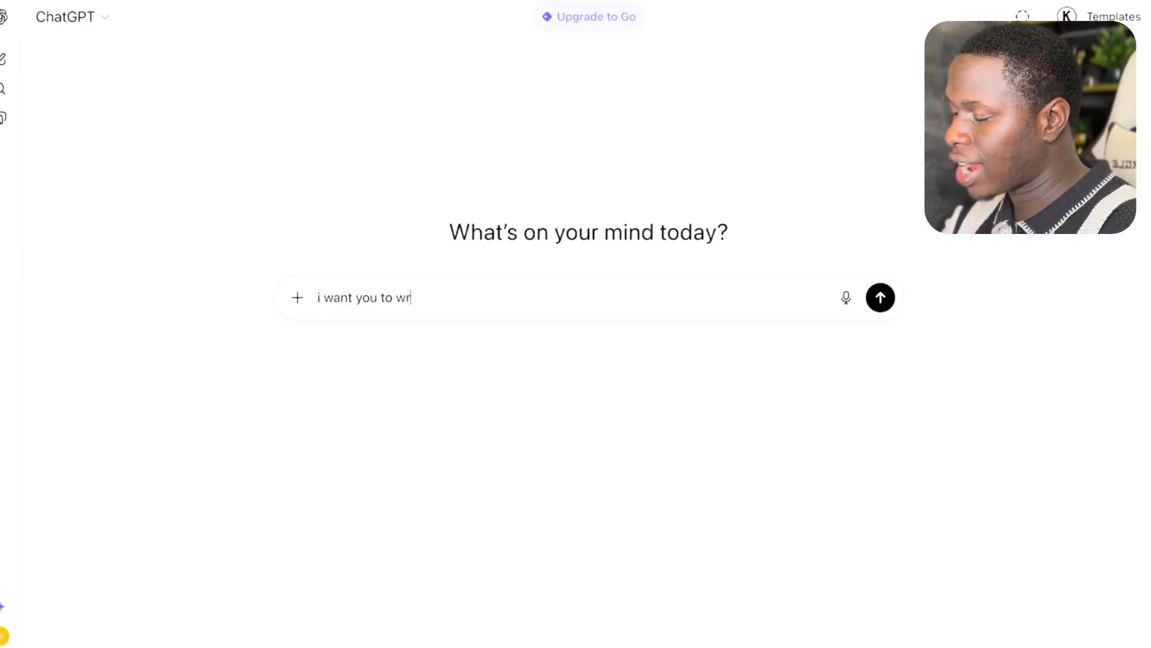
text(ite an afro be)
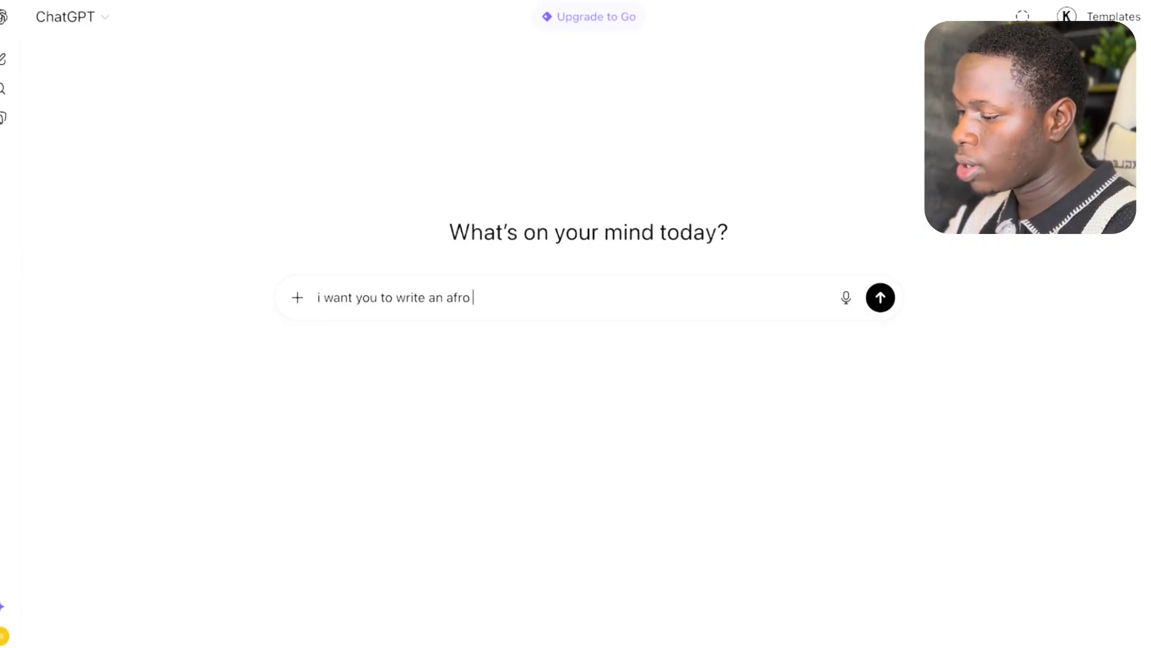
key(BackSpace)
key(BackSpace)
key(BackSpace)
text(be)
key(BackSpace)
key(BackSpace)
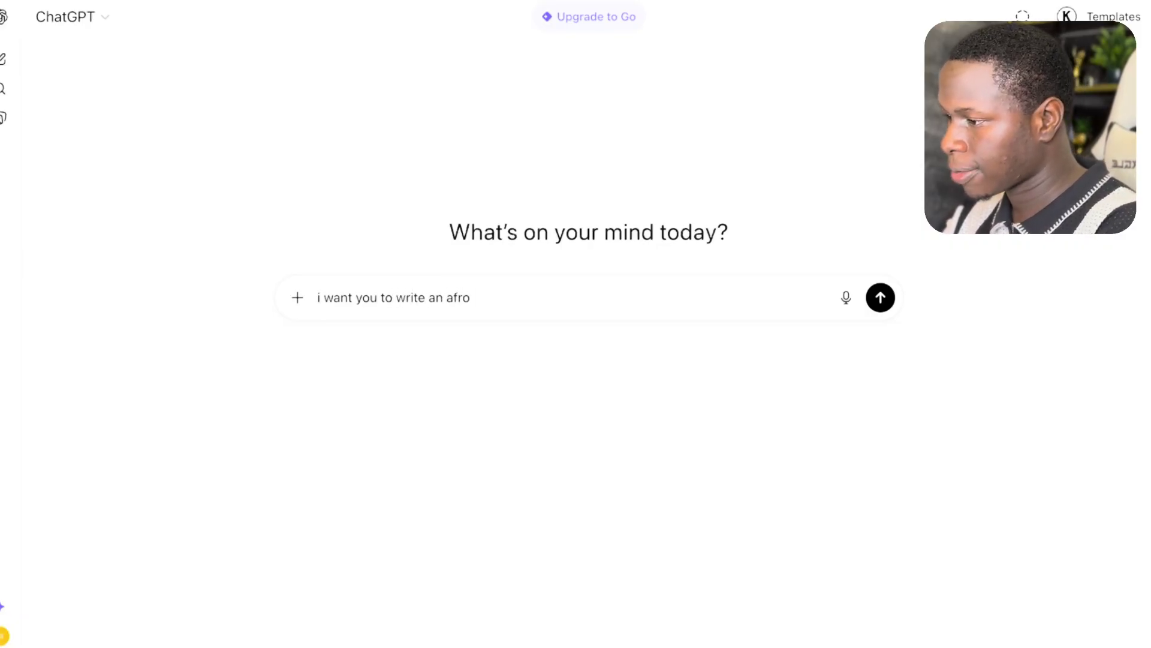
text(beat song f)
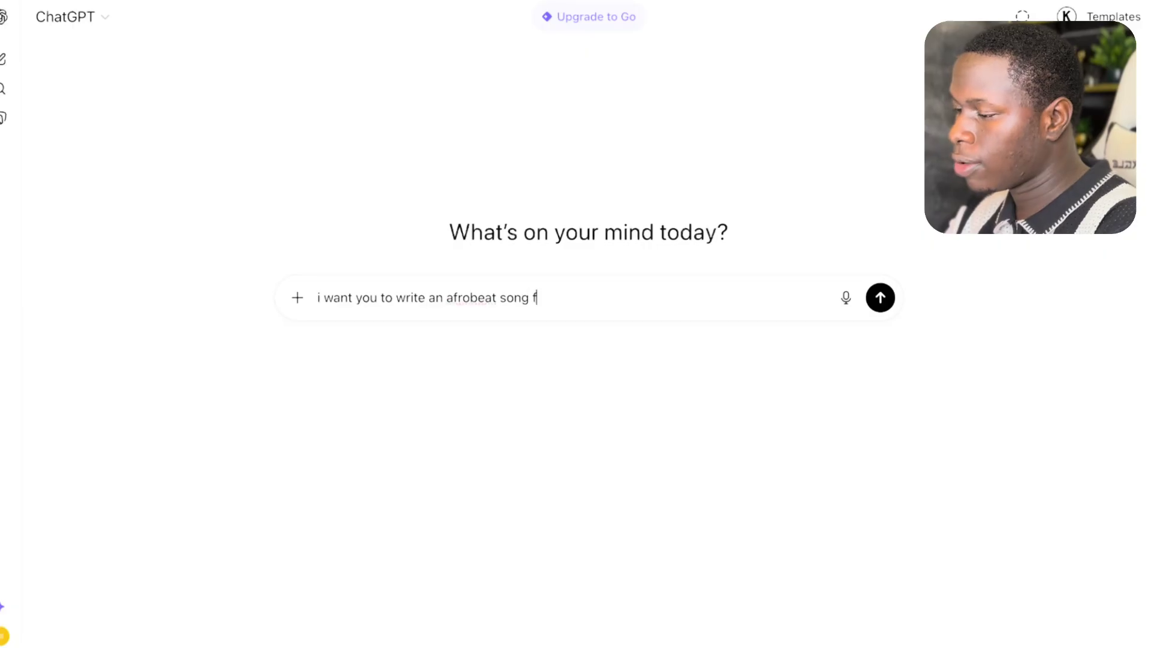
text(or me.)
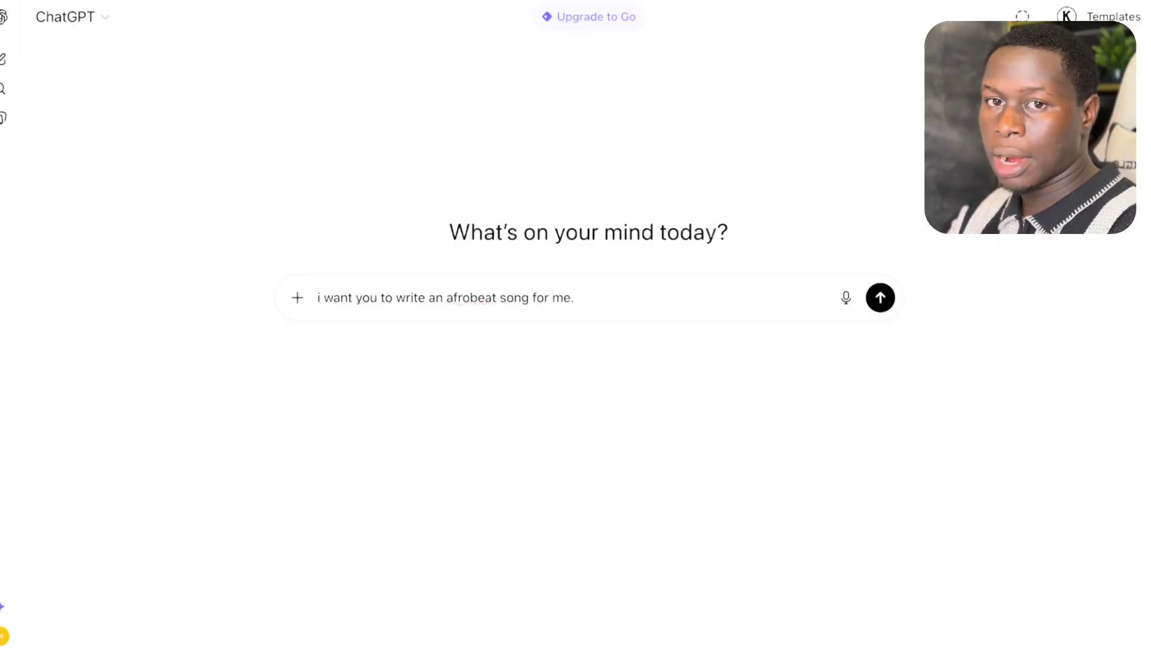
key(Return)
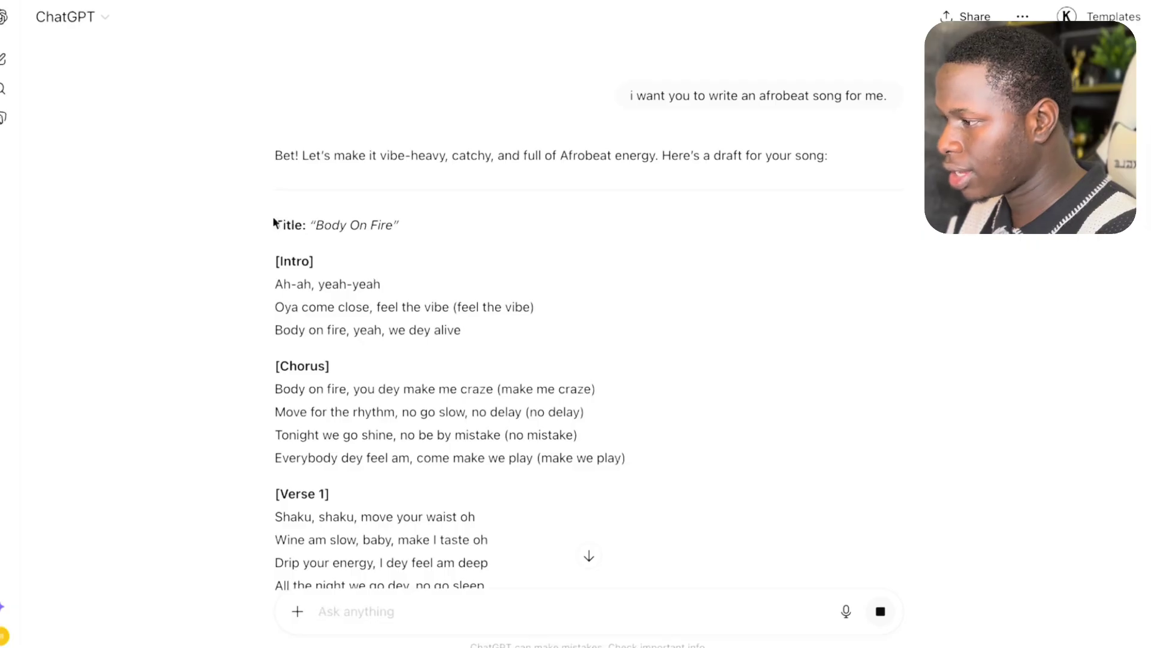
Select the 'Body On Fire' lyrics from [Intro] through the Outro and copy them
drag(273, 223, 396, 230)
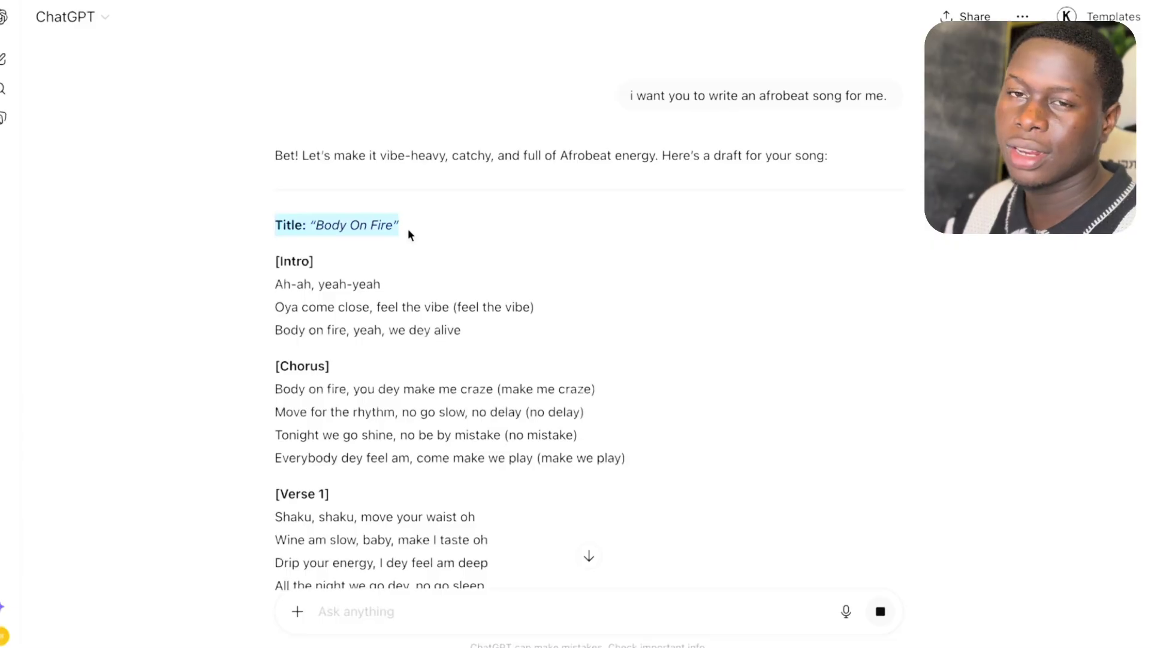
click(272, 277)
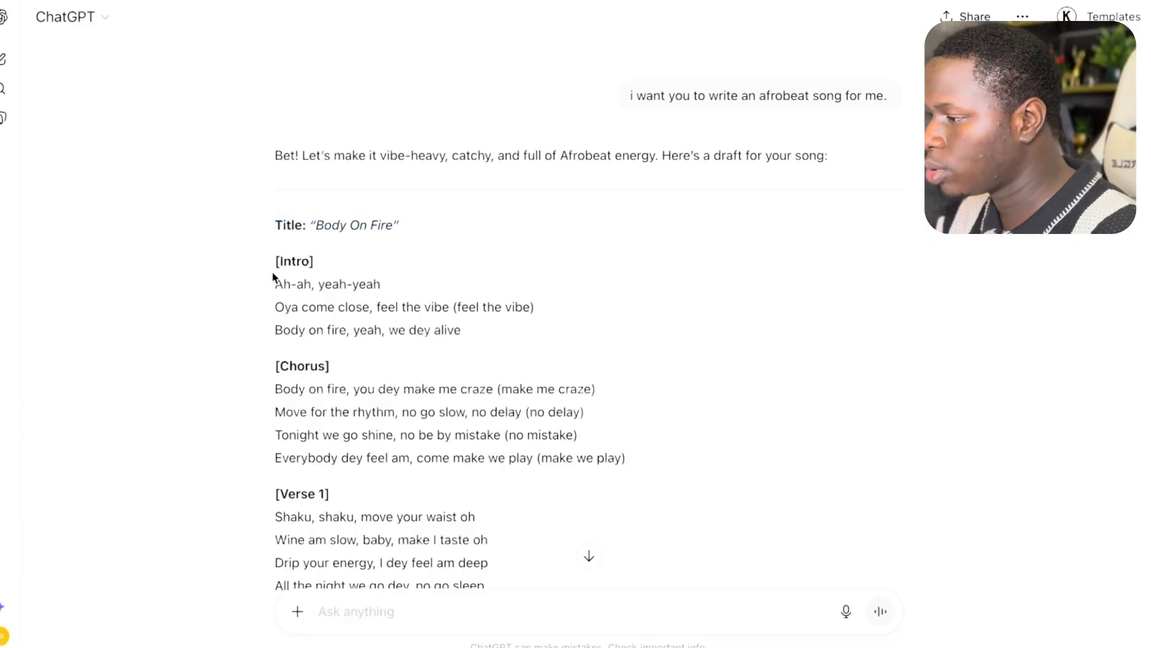
drag(268, 263, 314, 426)
scroll(344, 359, down, 1)
scroll(338, 419, down, 5)
scroll(354, 360, down, 7)
scroll(326, 420, down, 4)
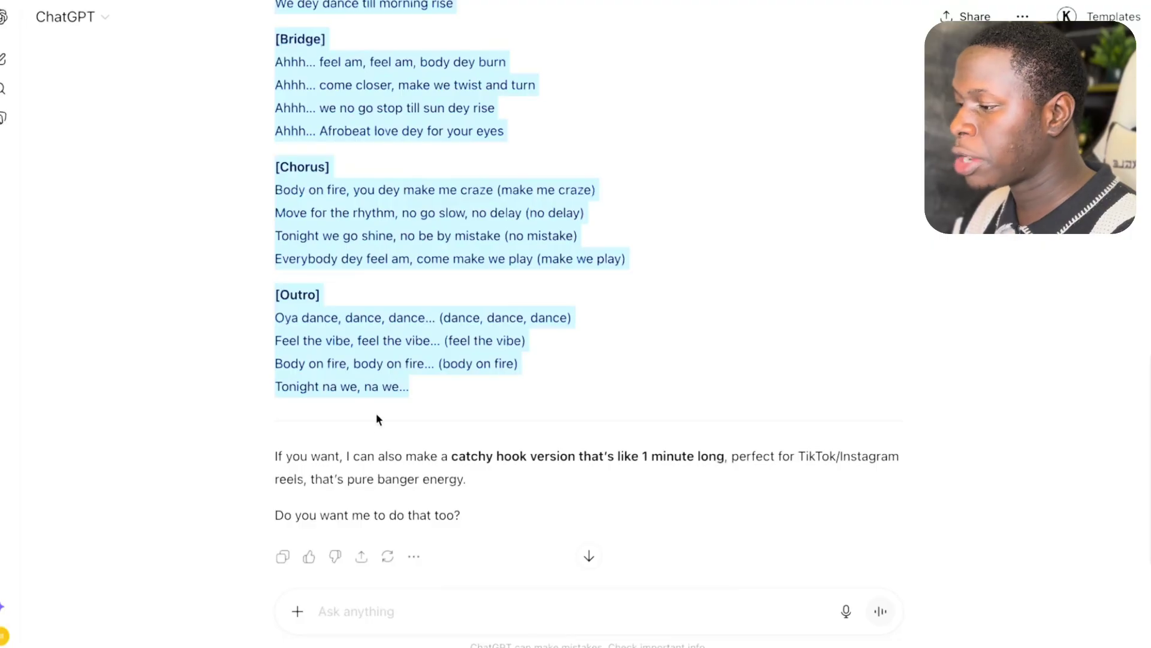
right_click(369, 339)
click(393, 379)
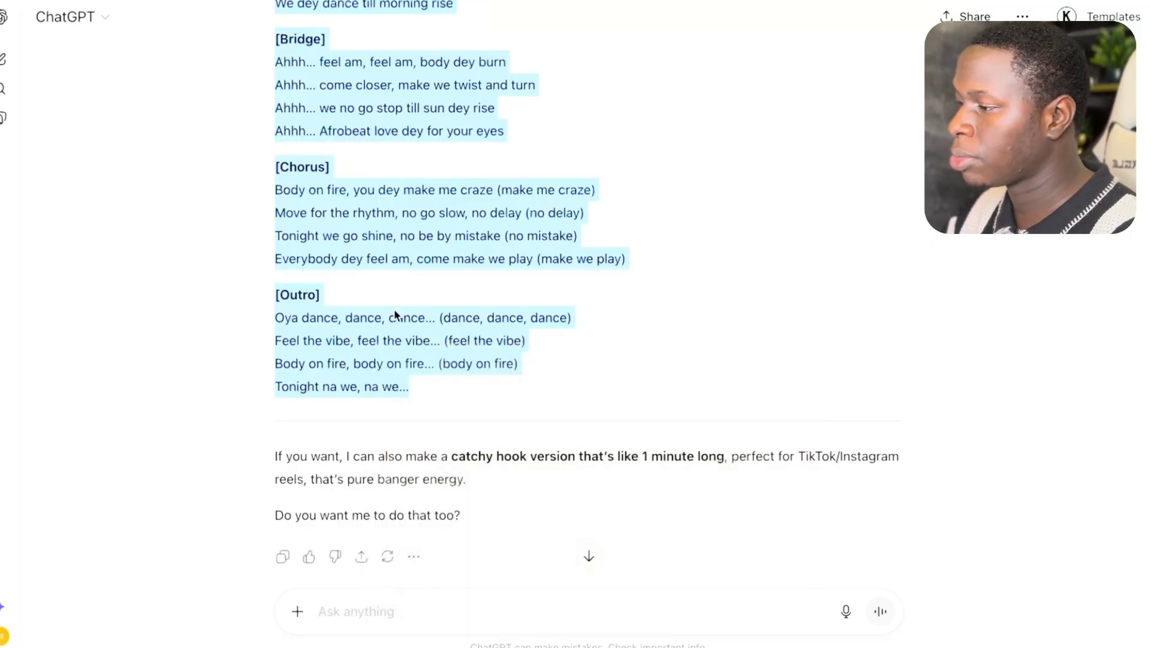
scroll(379, 225, up, 4)
right_click(320, 127)
click(337, 163)
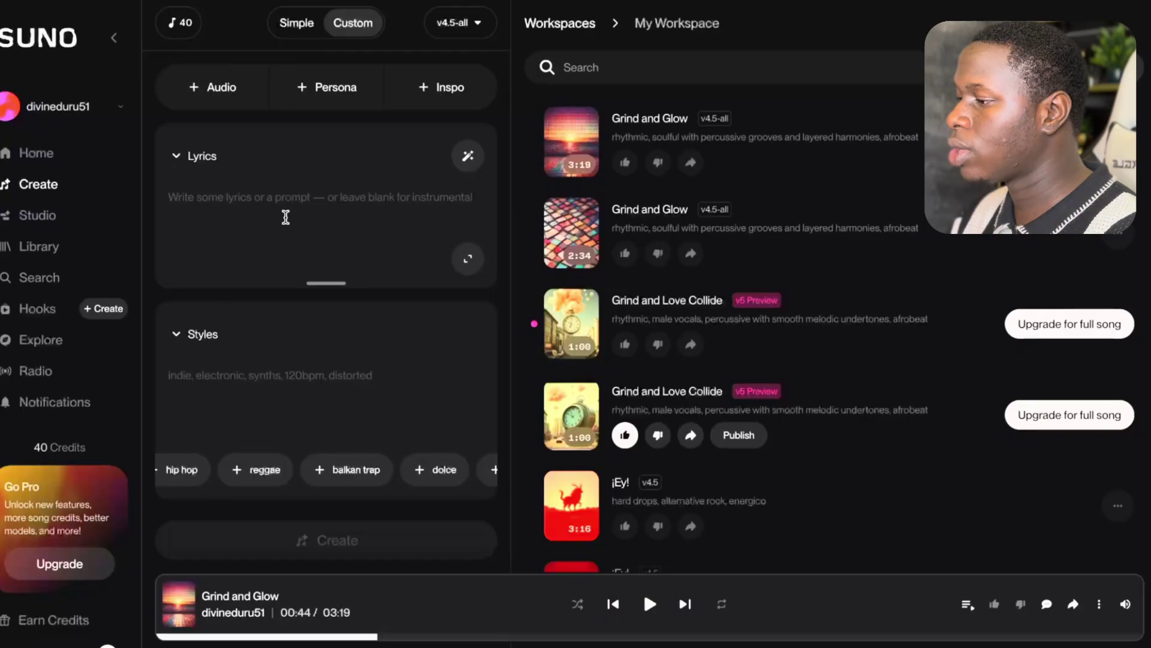
Paste the copied 'Body On Fire' lyrics into Suno's Lyrics field
click(284, 213)
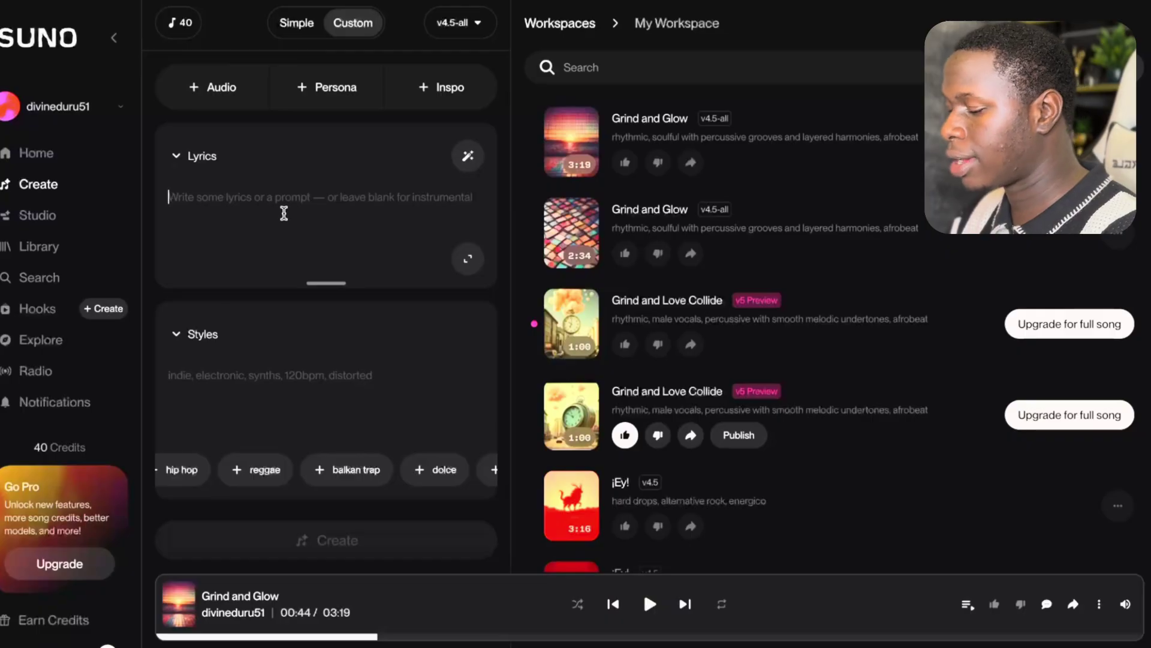
key(ctrl+v)
scroll(239, 214, up, 5)
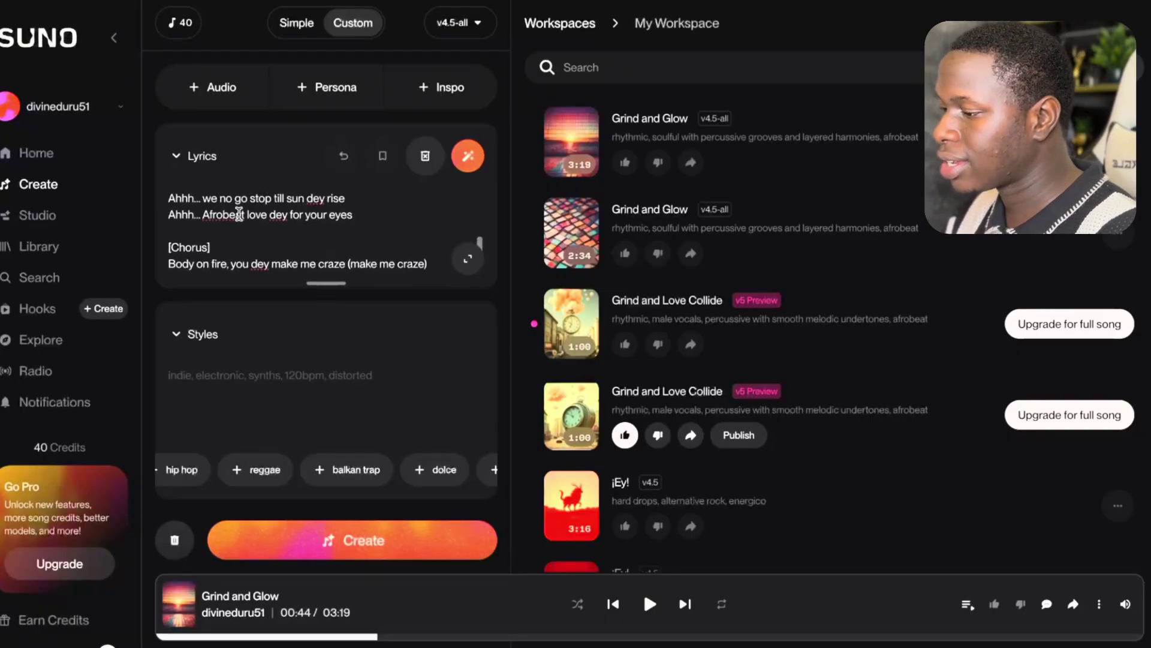
scroll(239, 214, down, 5)
scroll(236, 213, up, 8)
scroll(237, 265, down, 2)
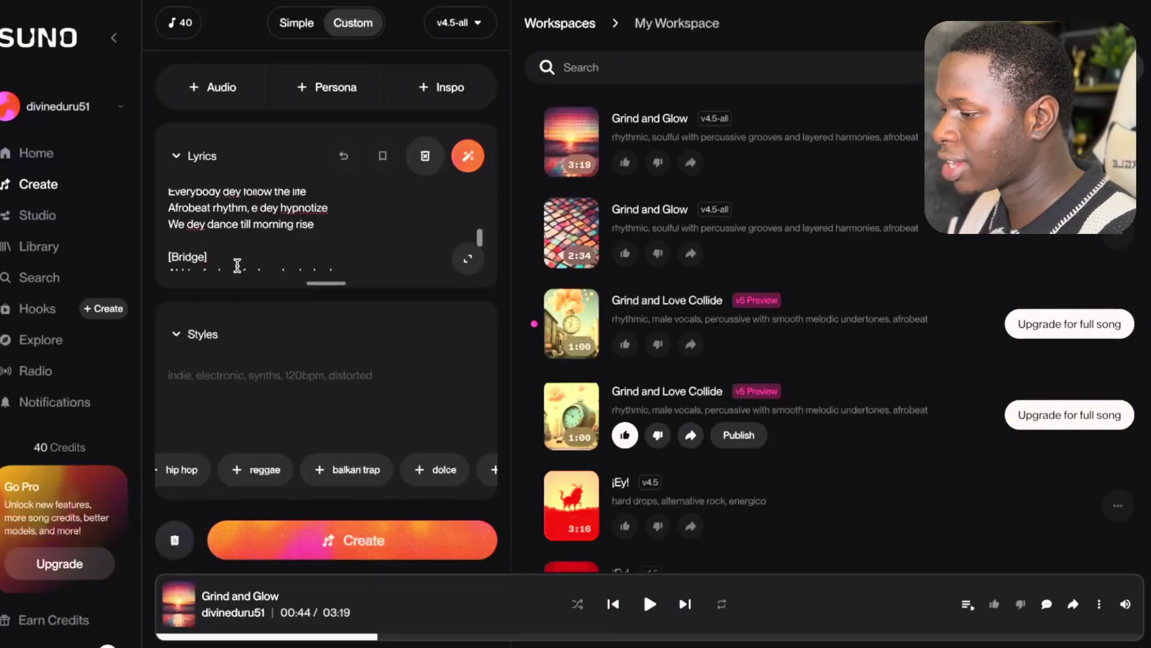
Enter 'rhytm, afrobeat, melodious' as the song's styles
click(339, 440)
text(rhytm)
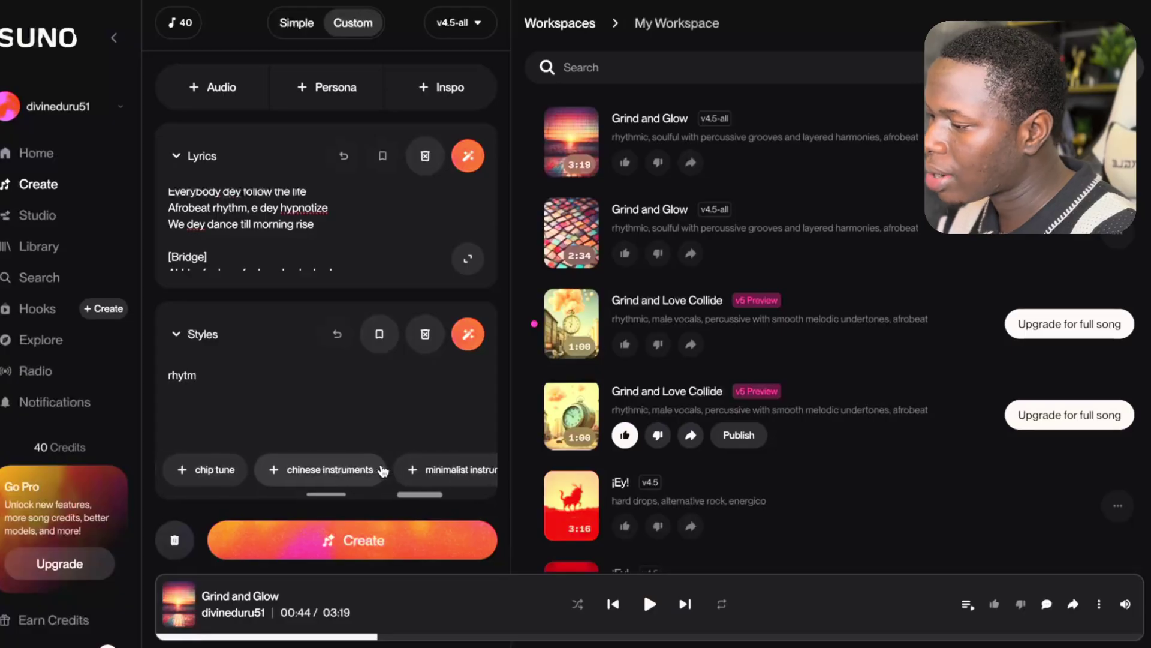
scroll(382, 471, right, 5)
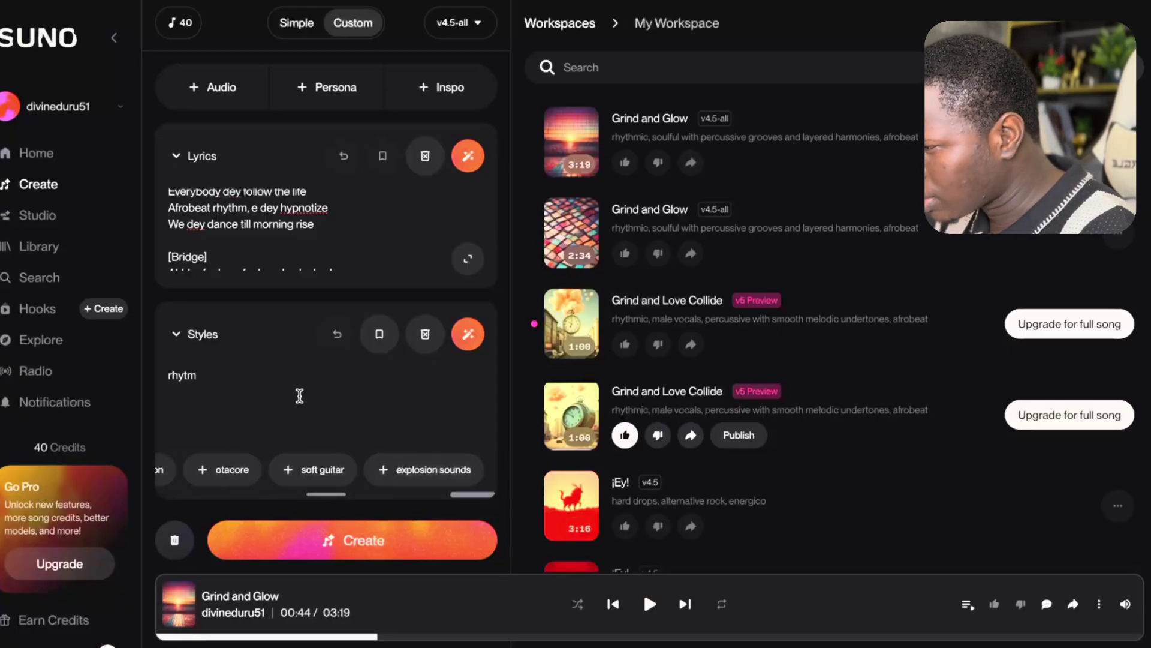
text(, afr)
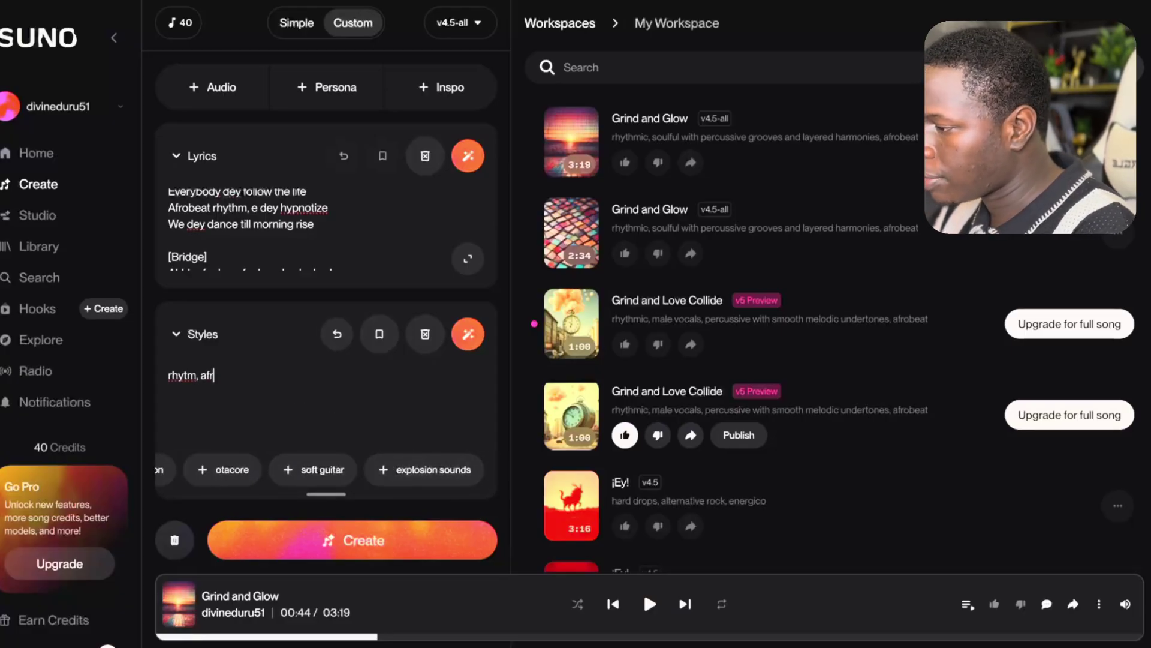
text(obeat, )
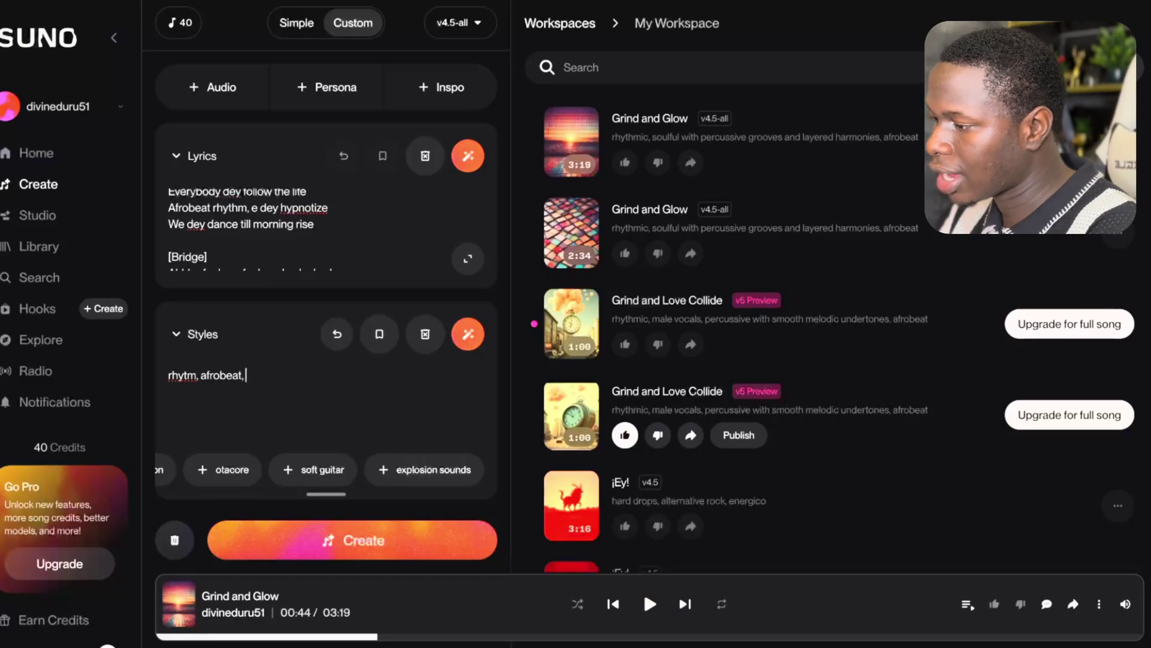
text(melodious)
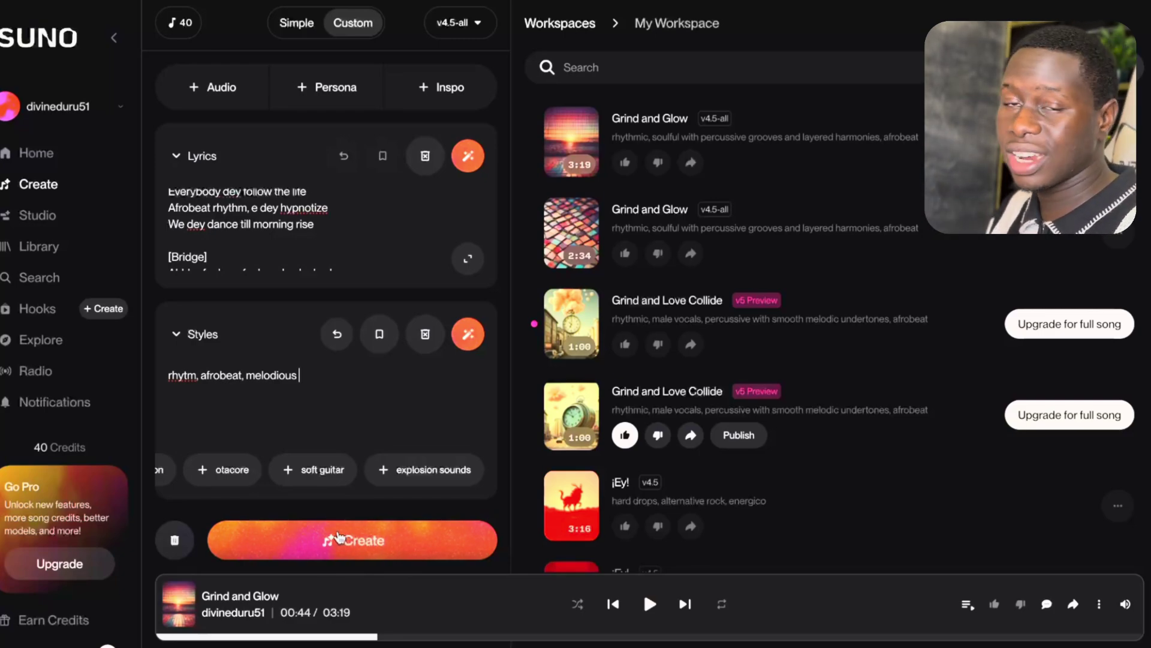
In Simple mode, describe 'I want youto create ab an afrobeat melodius song for me', then return to Custom
click(298, 24)
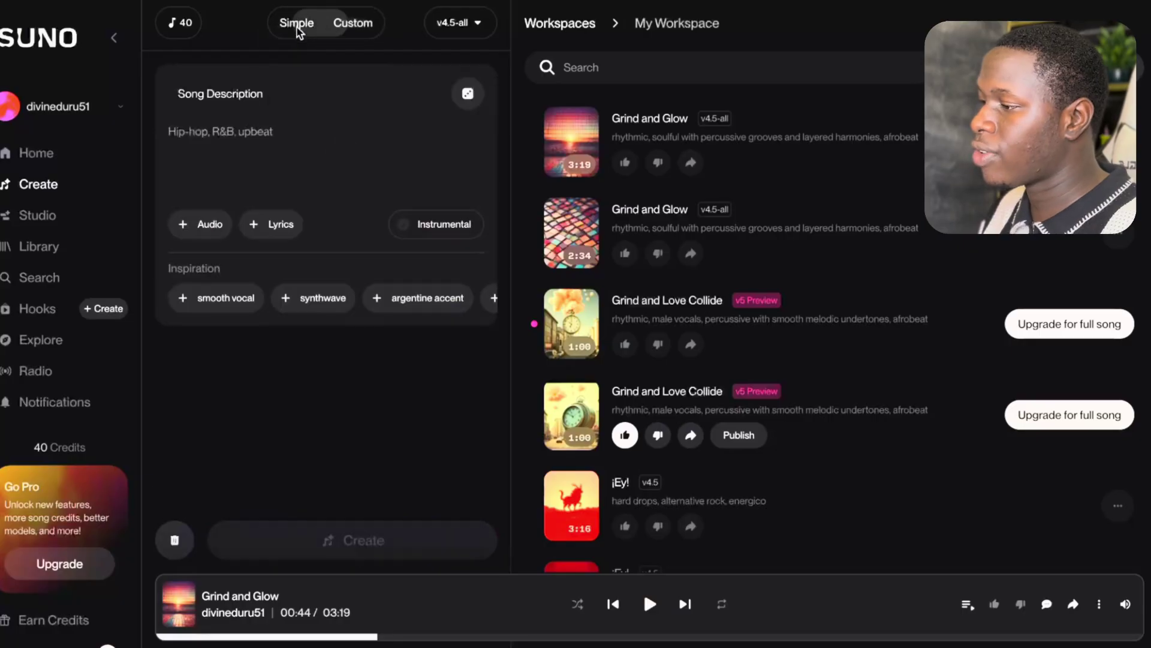
click(238, 141)
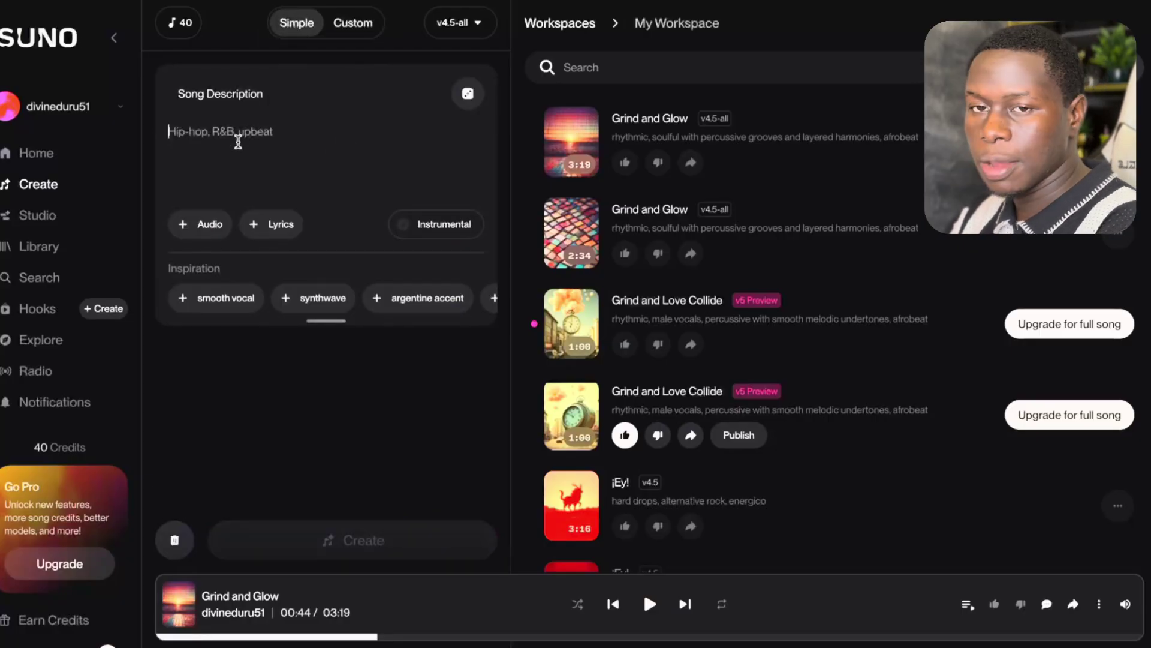
text(I want )
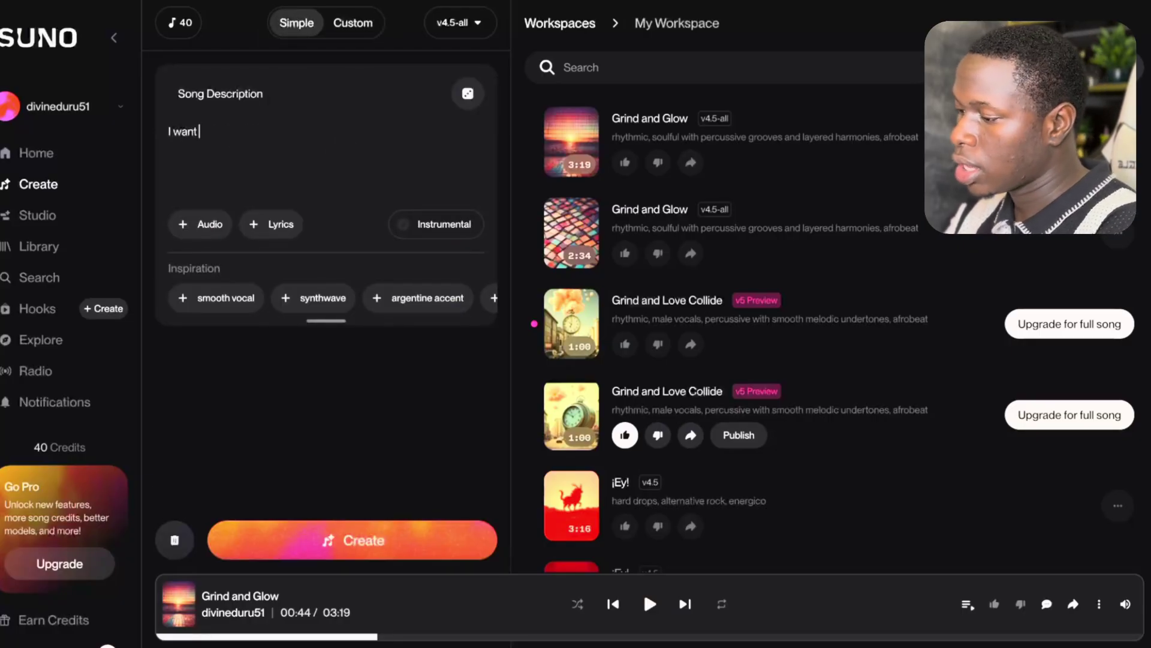
text(youto create ab)
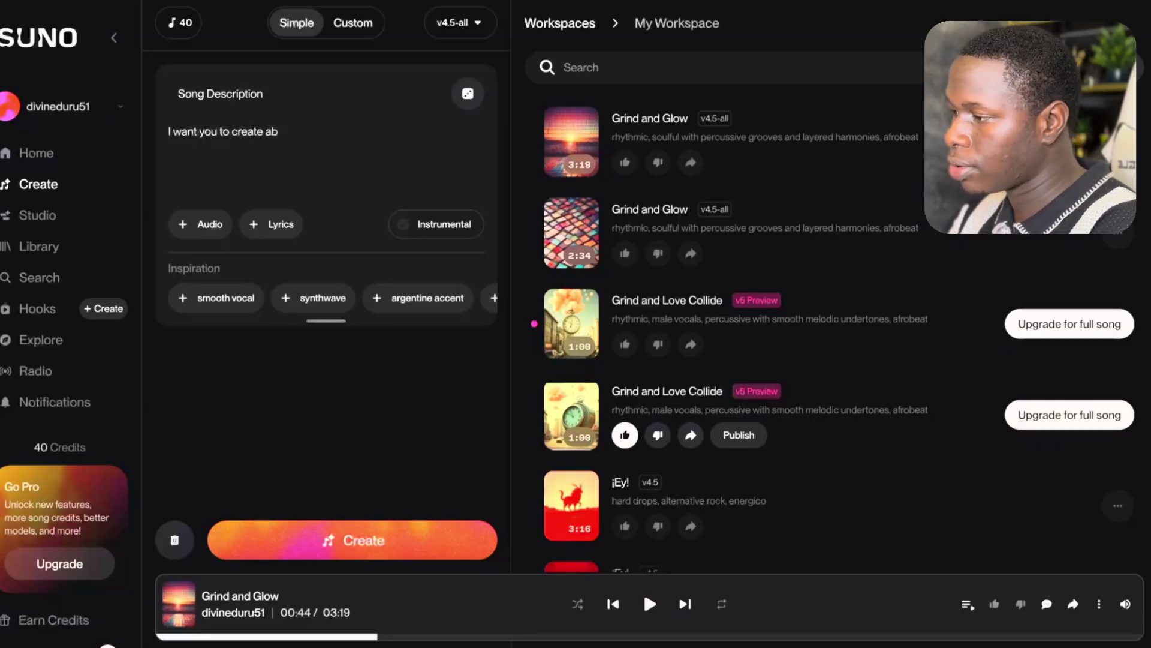
key(BackSpace)
text(n afro)
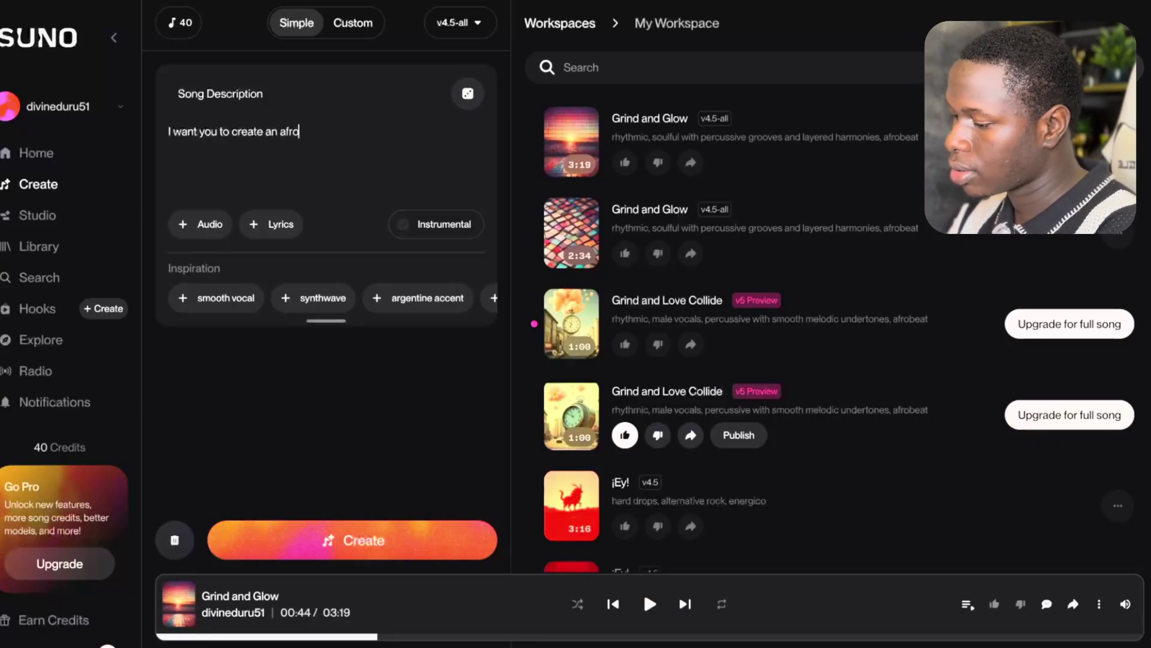
text(beat melod)
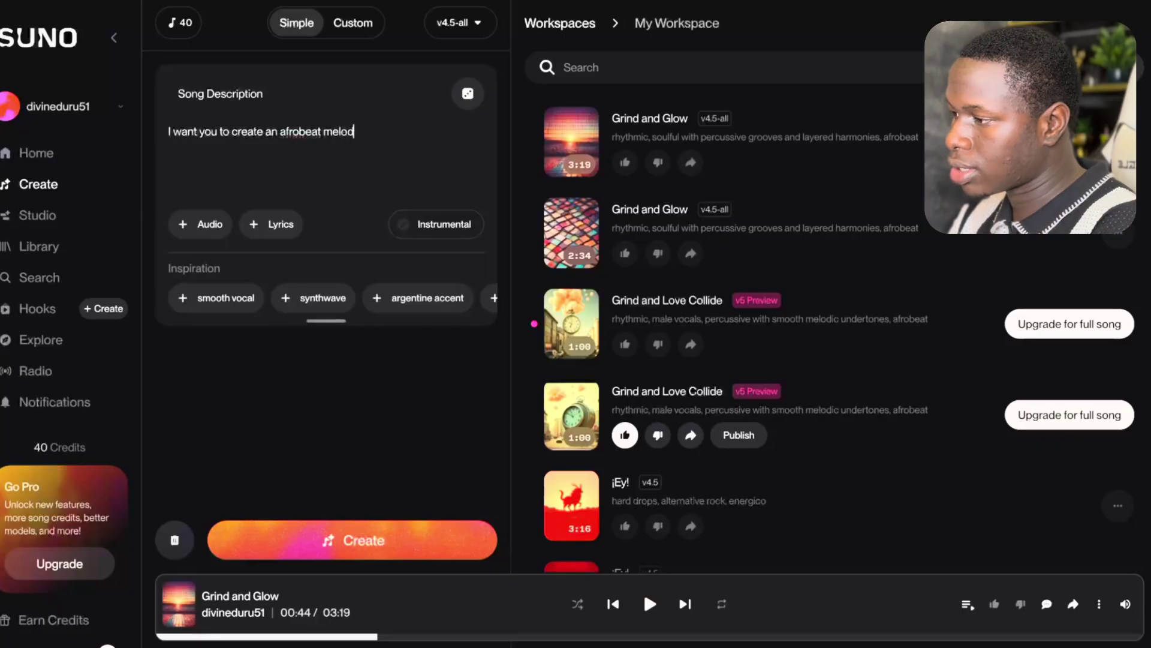
text(ius song )
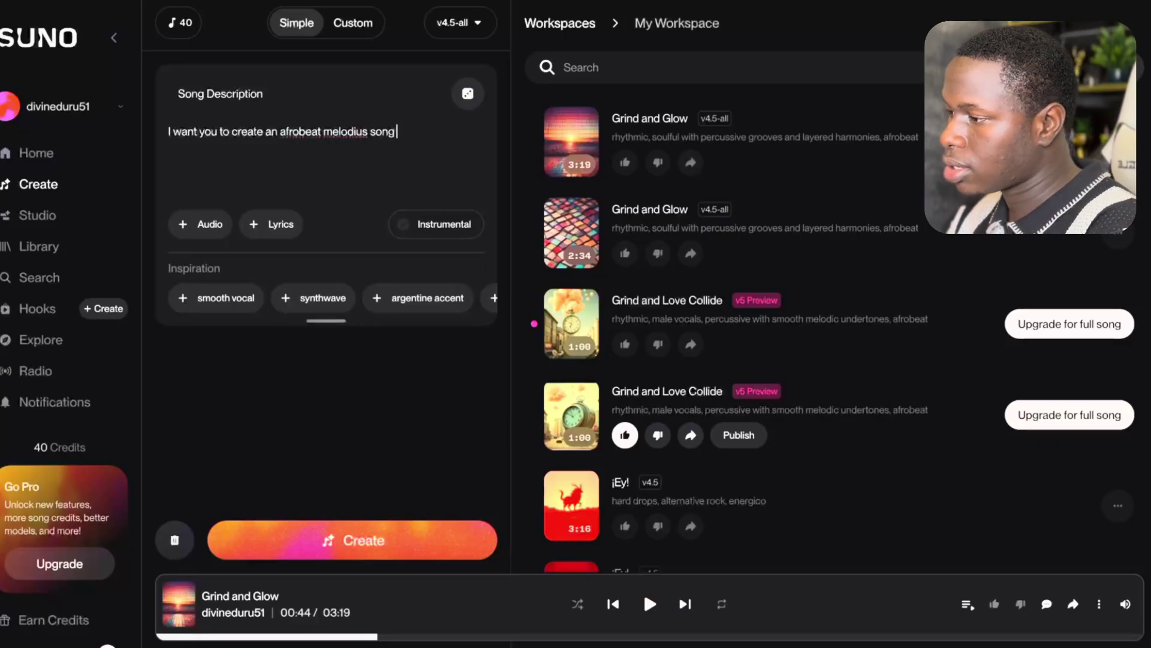
text(for me)
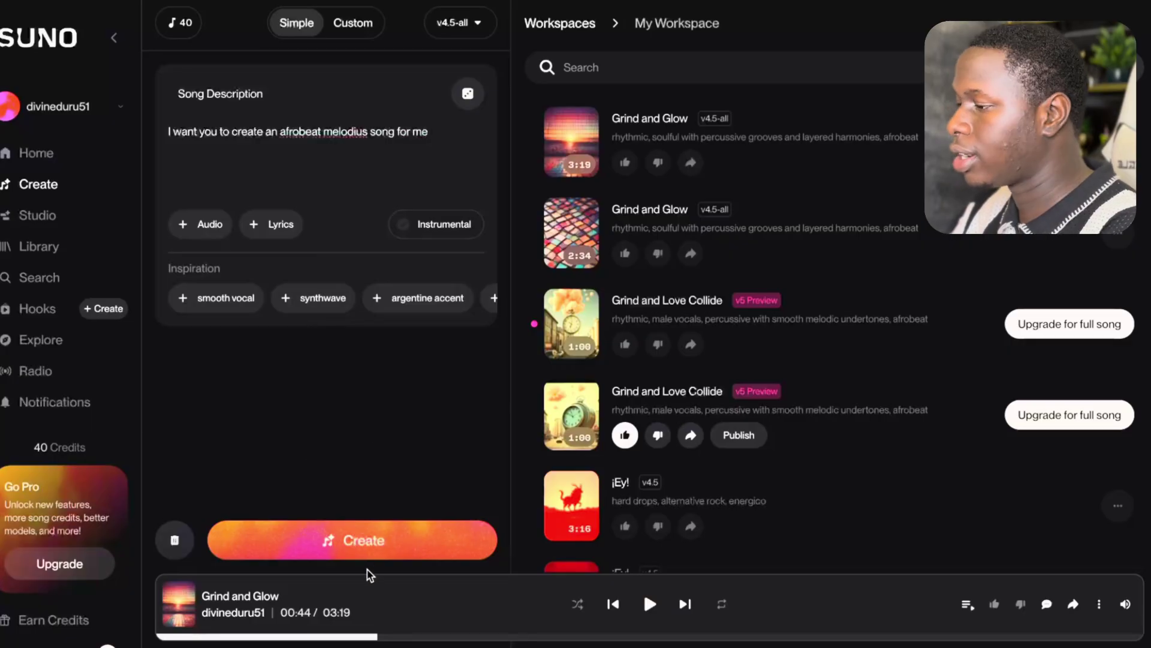
click(354, 25)
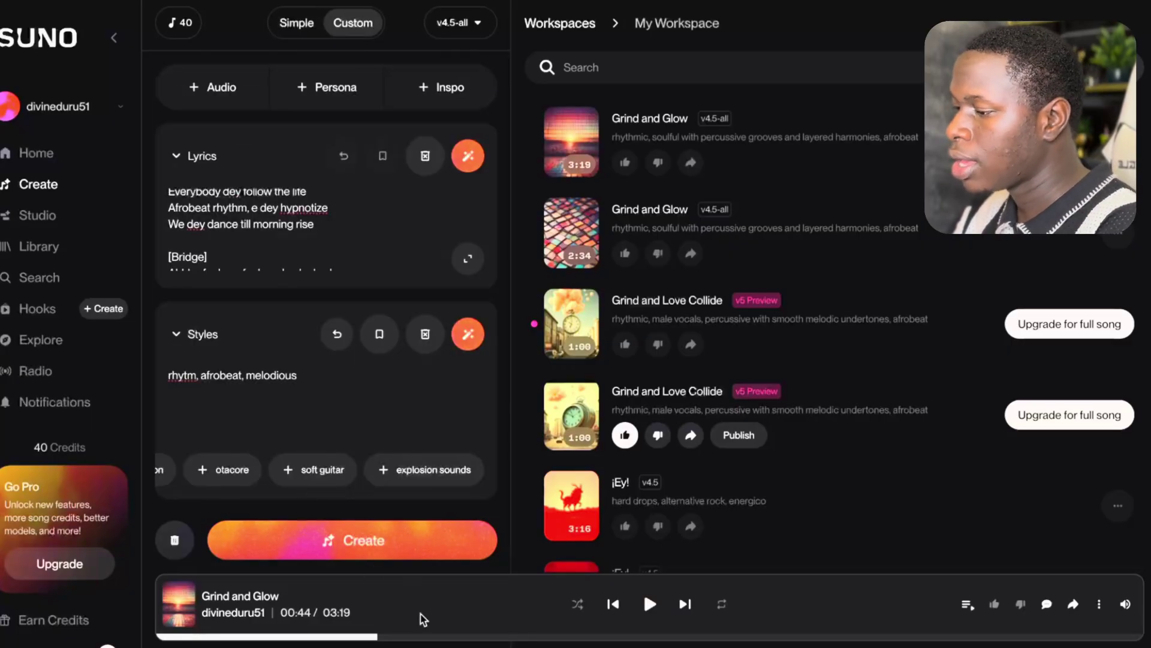
Add the 'soft guitar' style and generate the songs
click(324, 471)
click(350, 541)
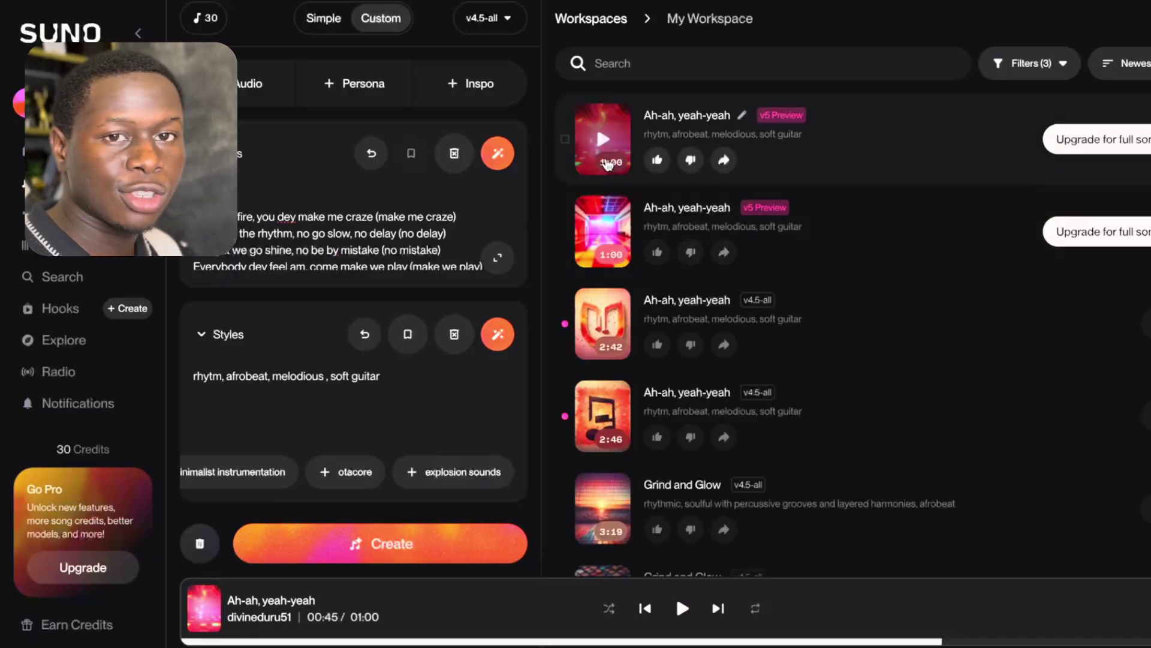
Listen to the first Ah-ah, yeah-yeah preview, then play the second and pause it
click(609, 242)
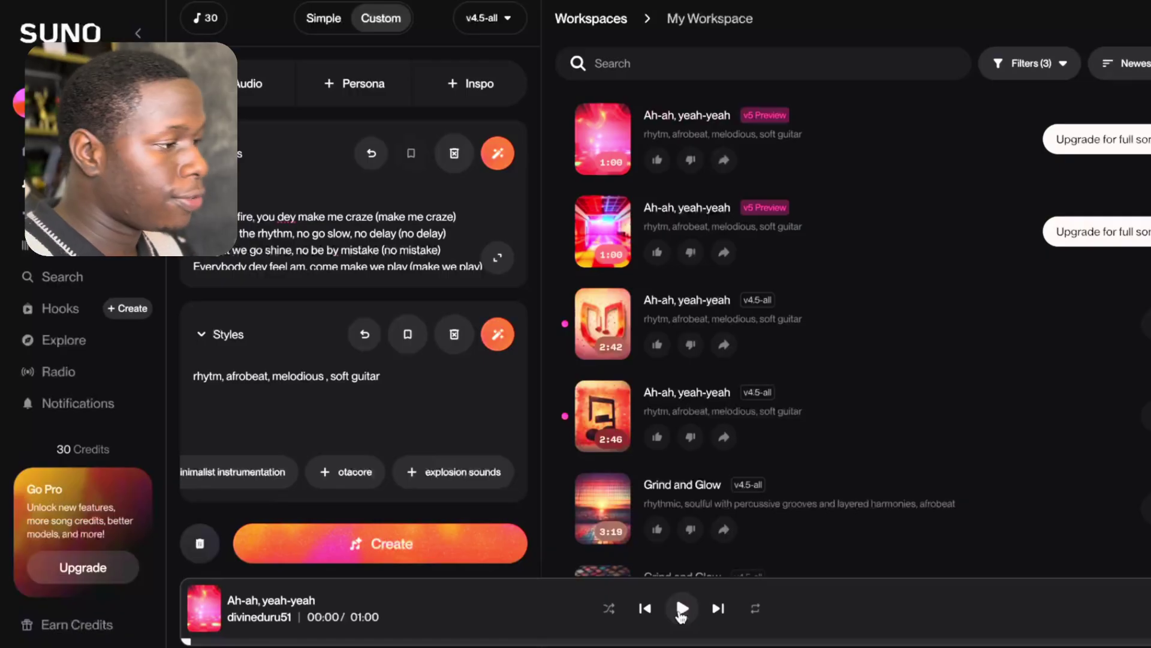
click(682, 609)
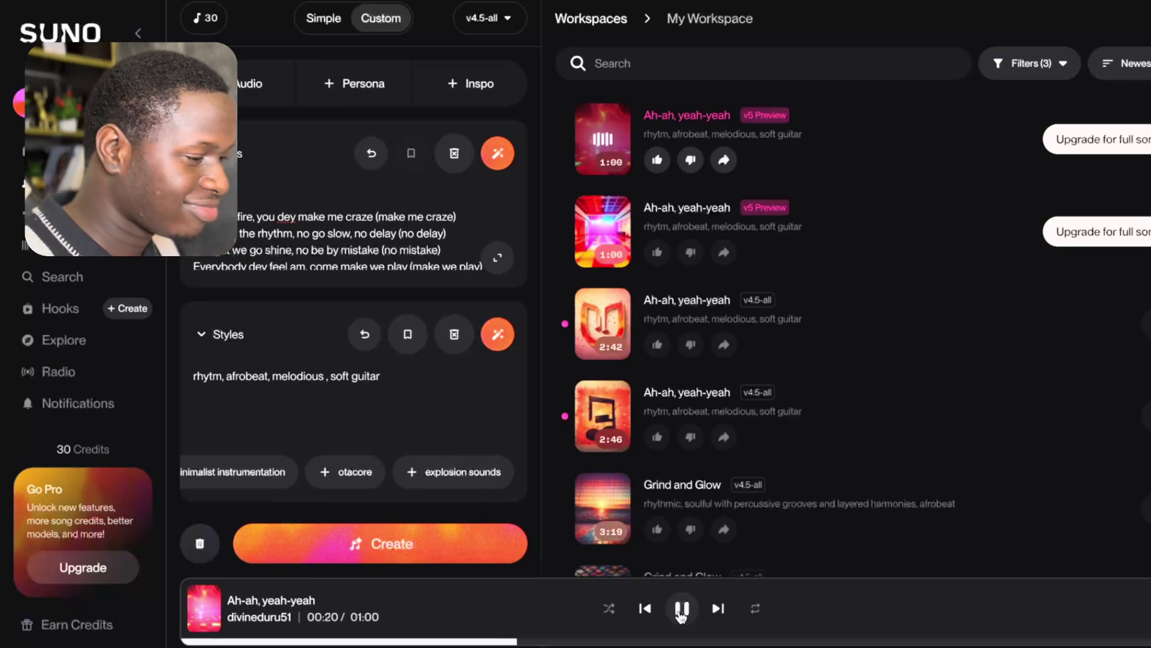
click(682, 609)
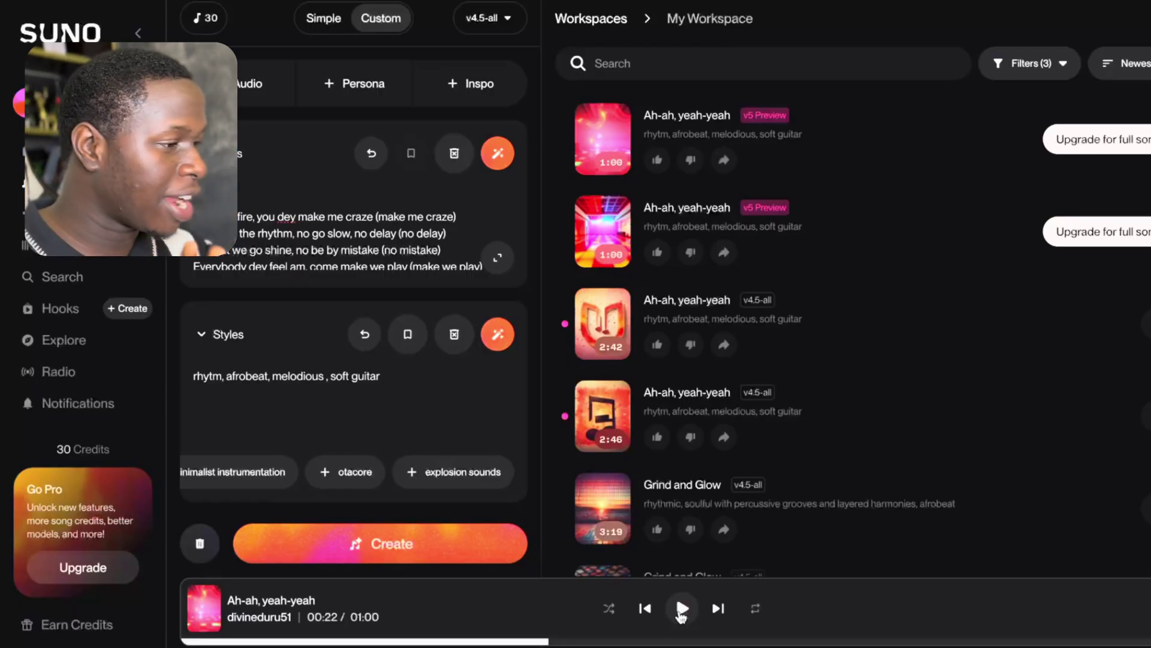
click(603, 231)
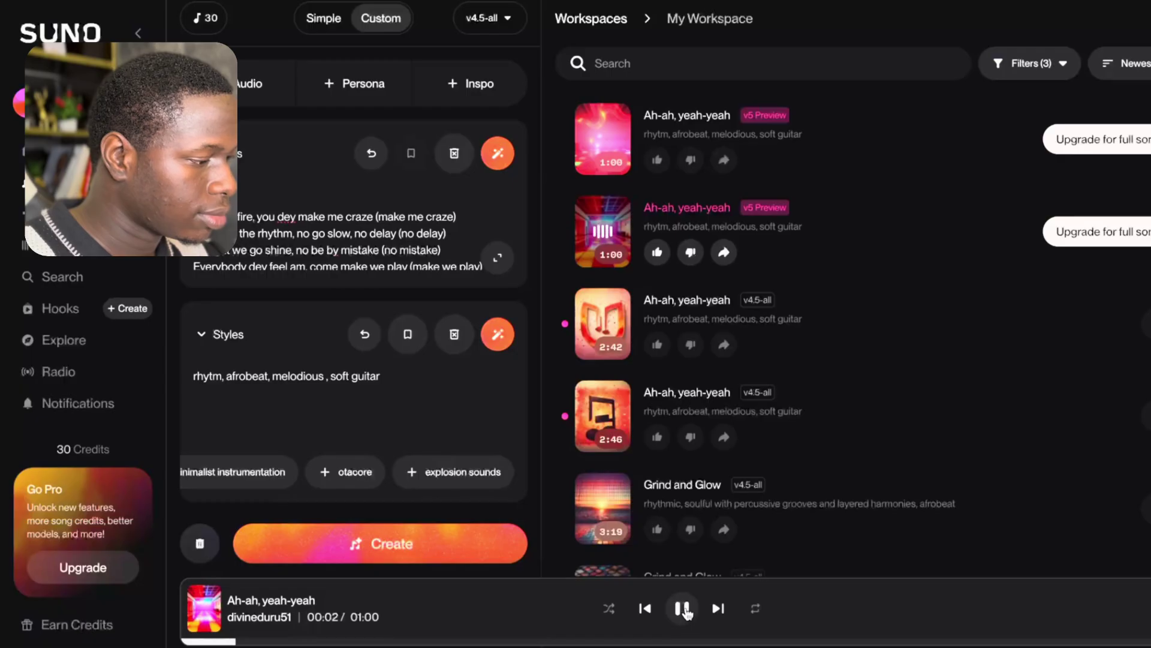
click(682, 609)
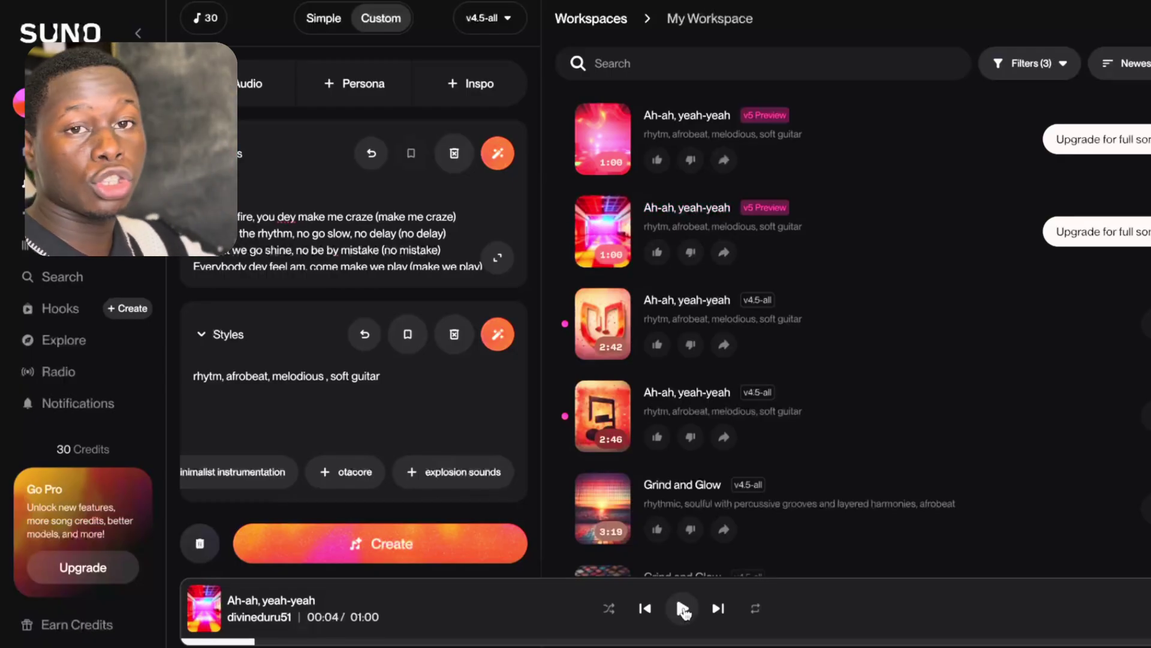
click(682, 608)
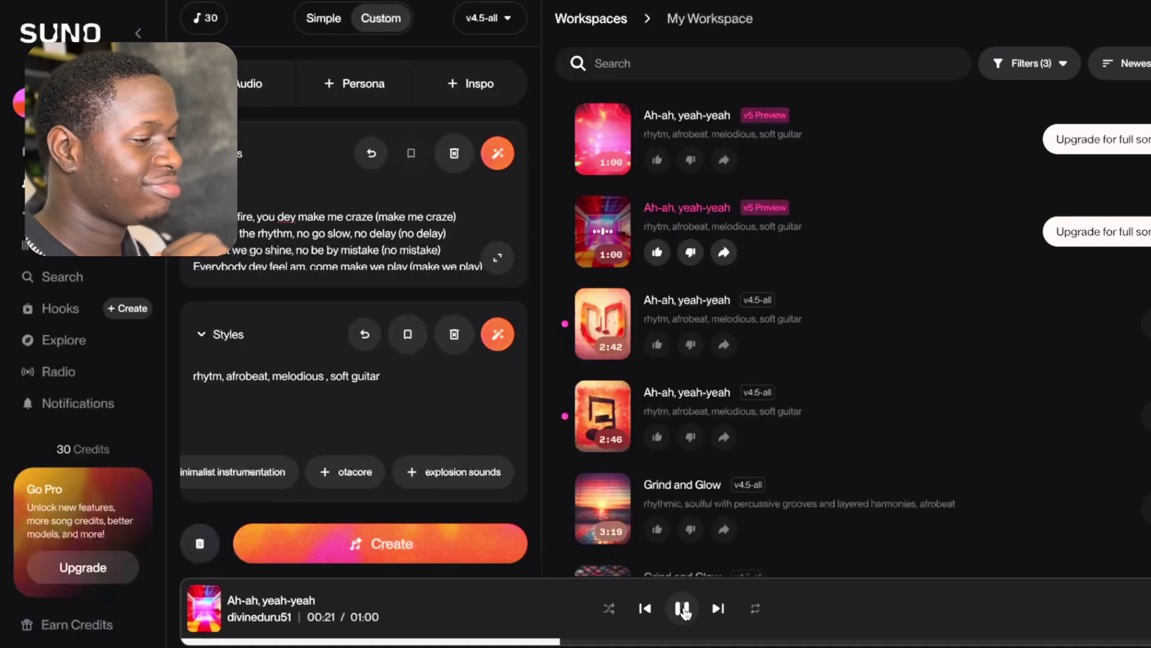
click(684, 609)
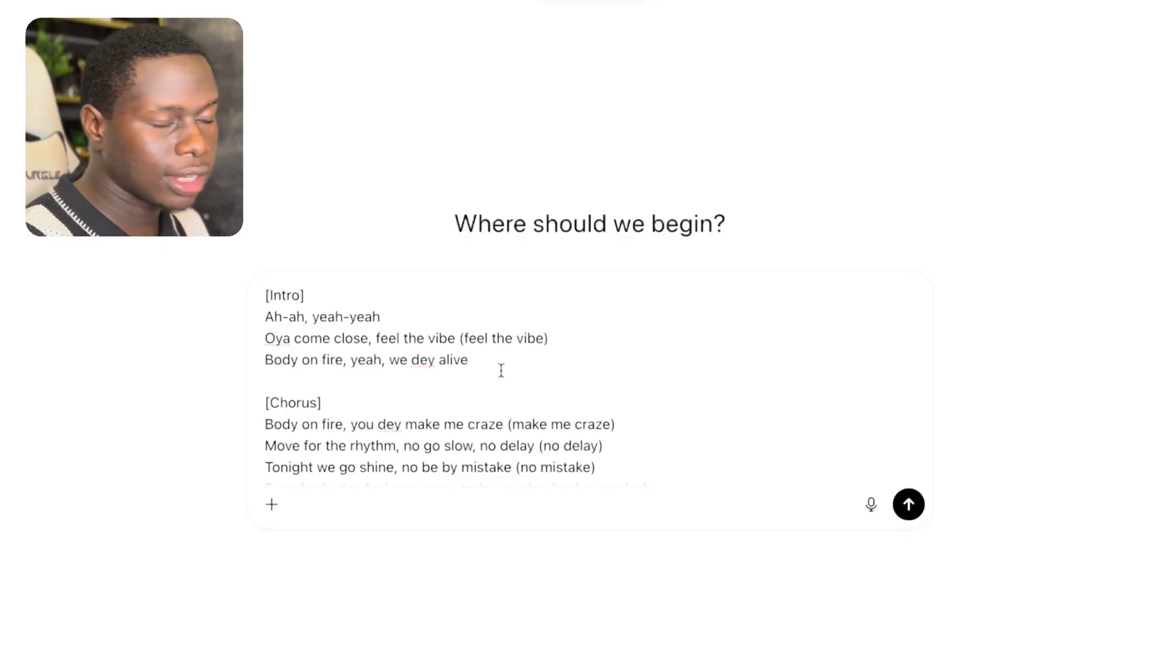
Remove the duplicated 'consistent character' words, finish the b-roll scene request and send it
scroll(501, 370, down, 2)
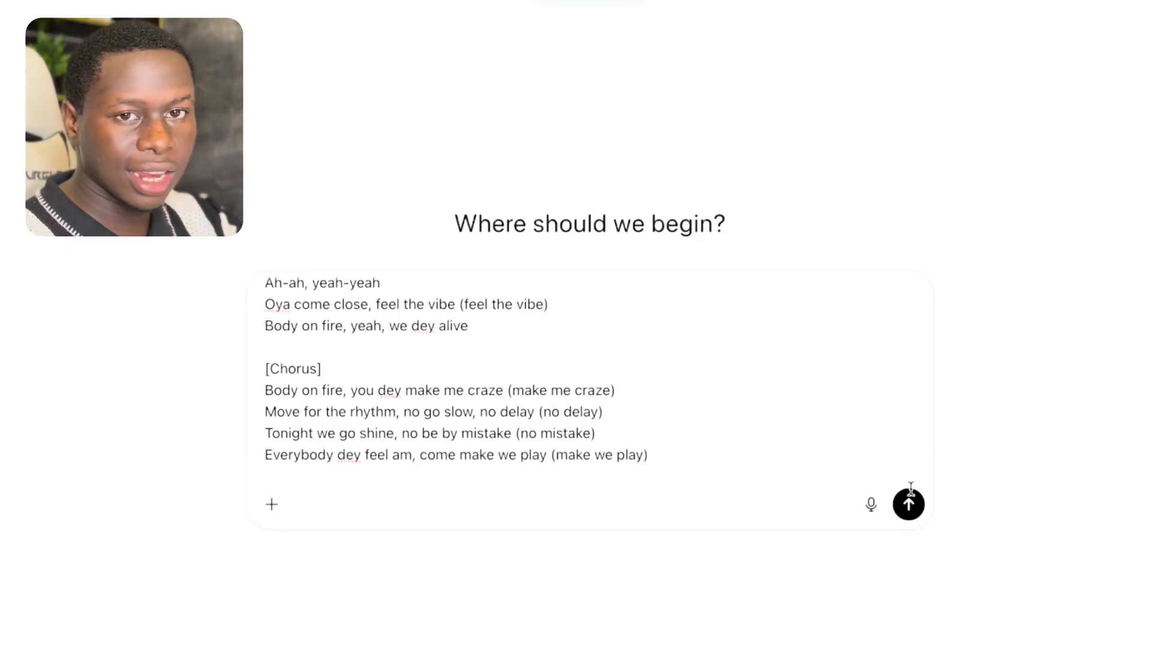
scroll(484, 437, down, 15)
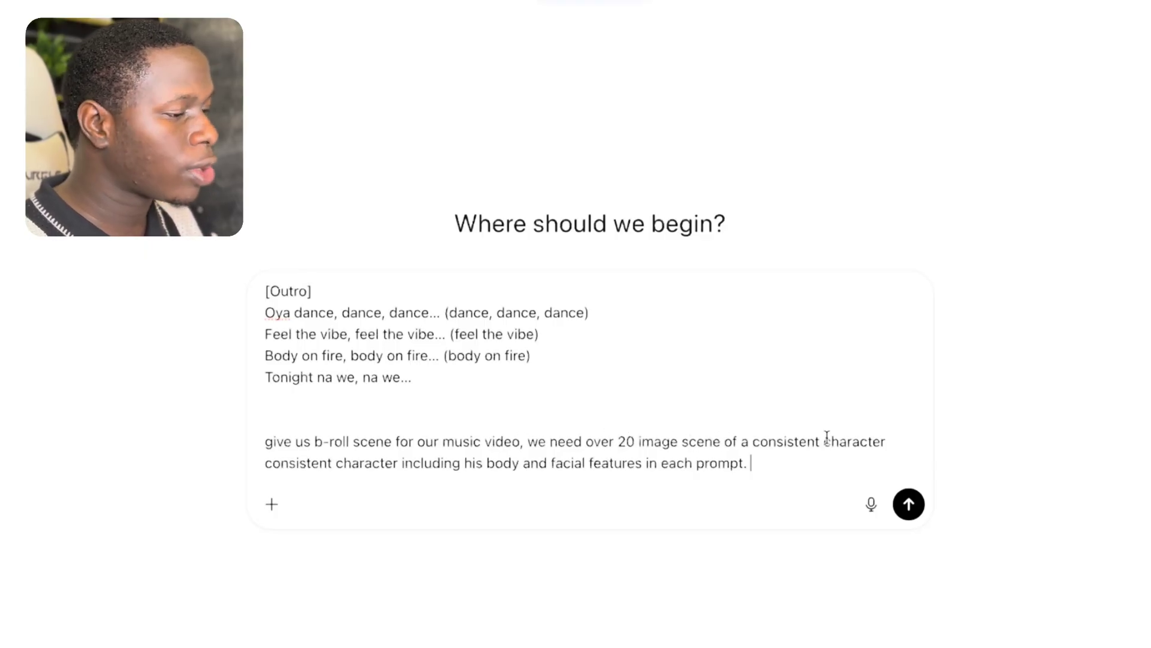
drag(336, 462, 265, 462)
key(BackSpace)
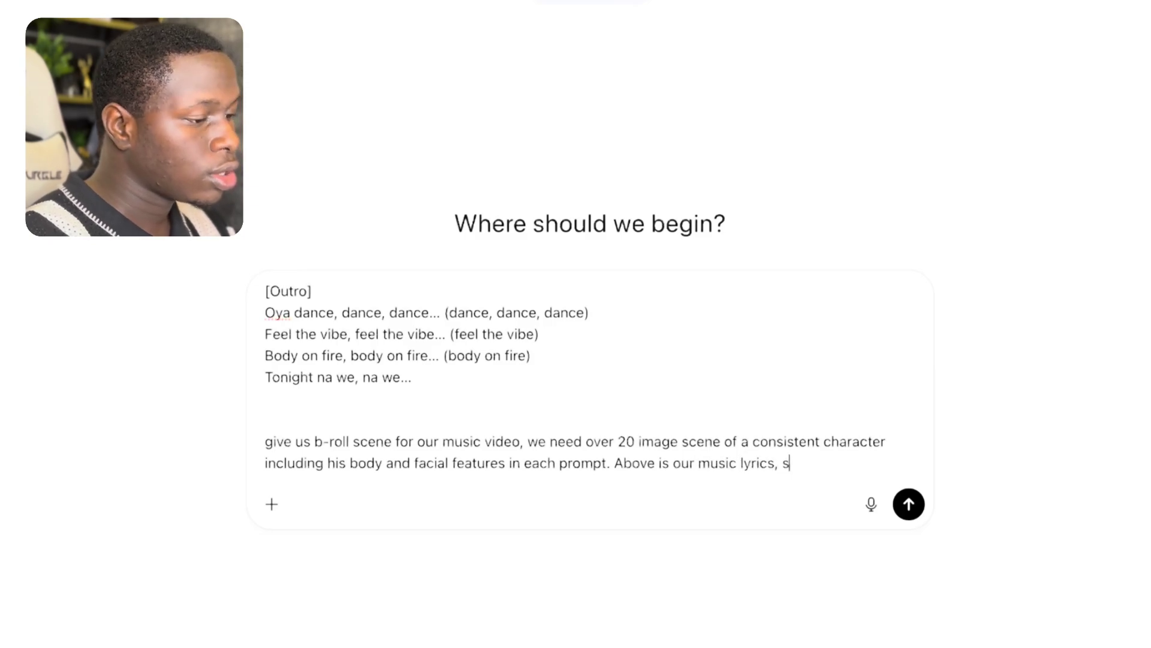
text(u can get a)
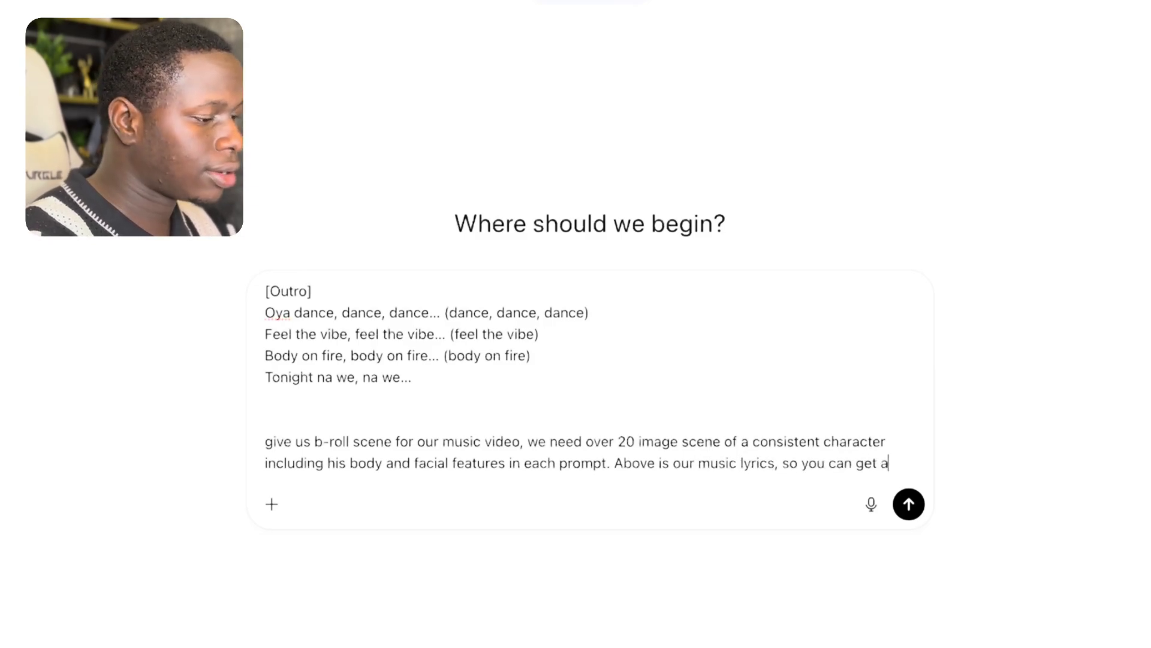
text( be)
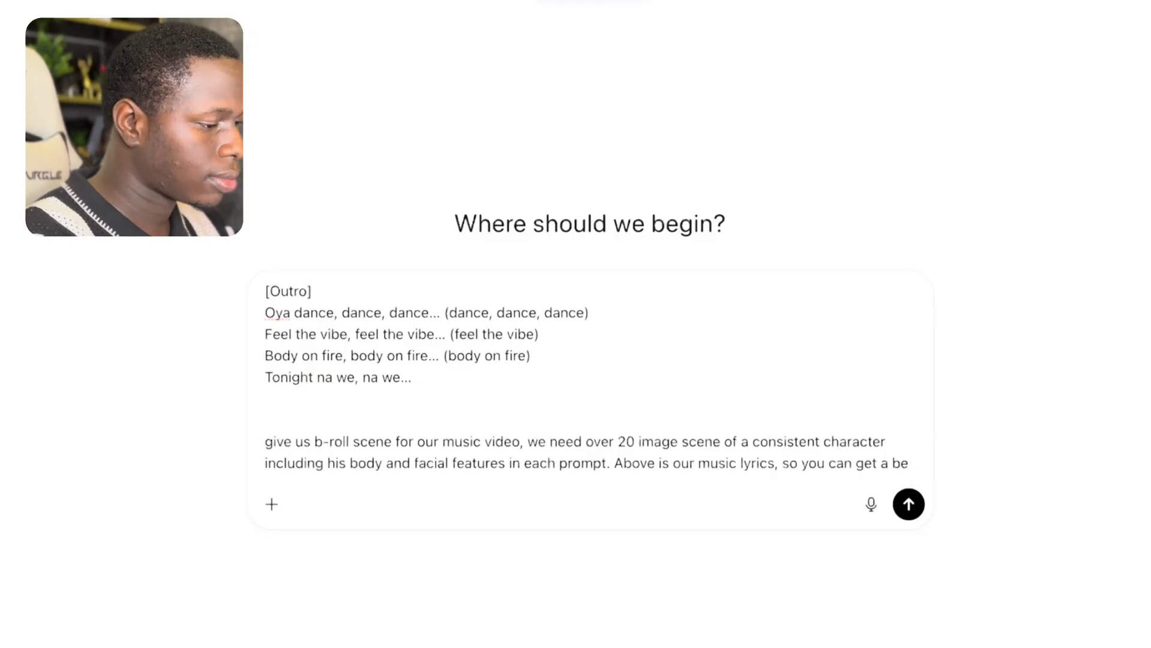
text(tter understanding.)
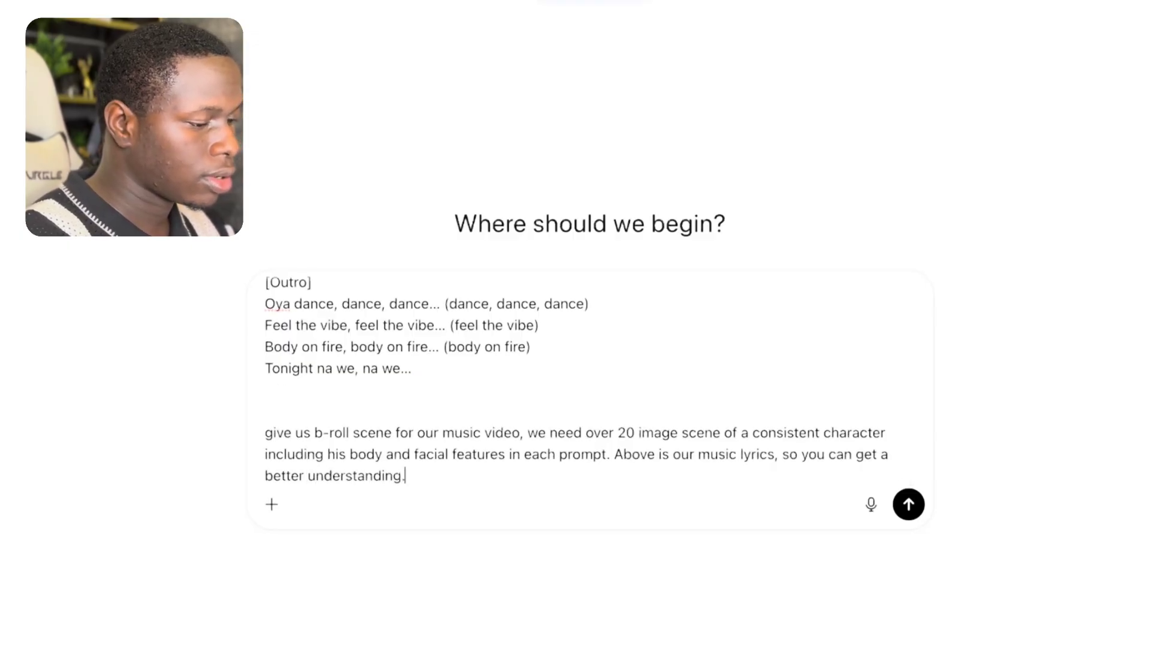
key(Return)
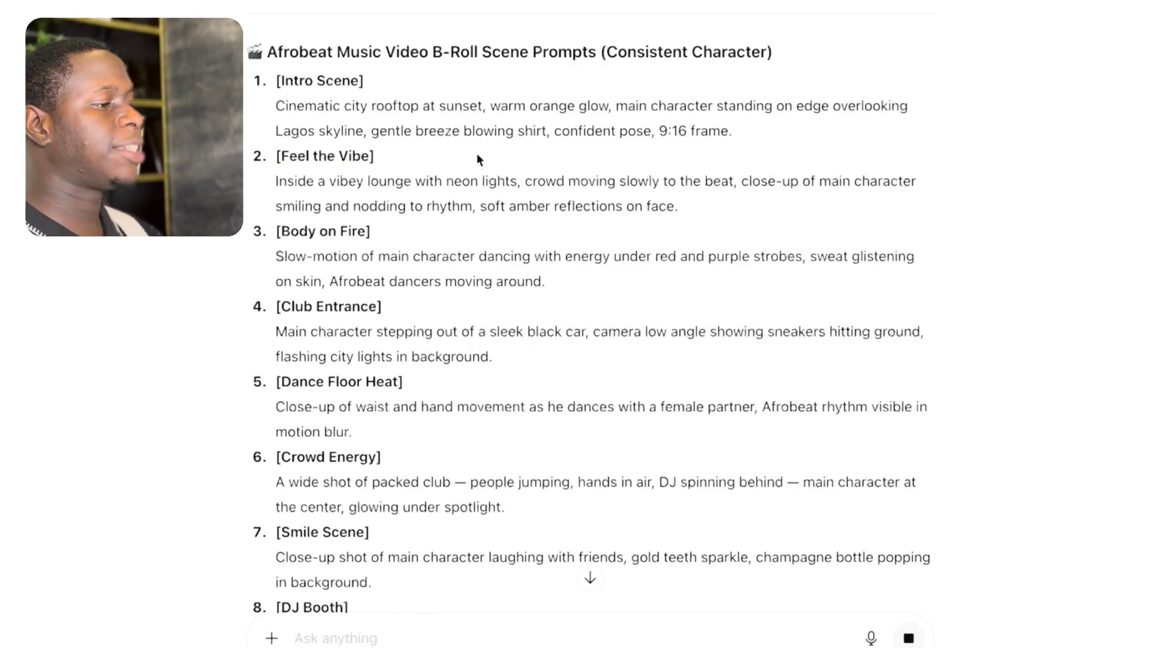
Review ChatGPT's Main Character Description and Intro Scene rooftop prompt
scroll(287, 197, down, 5)
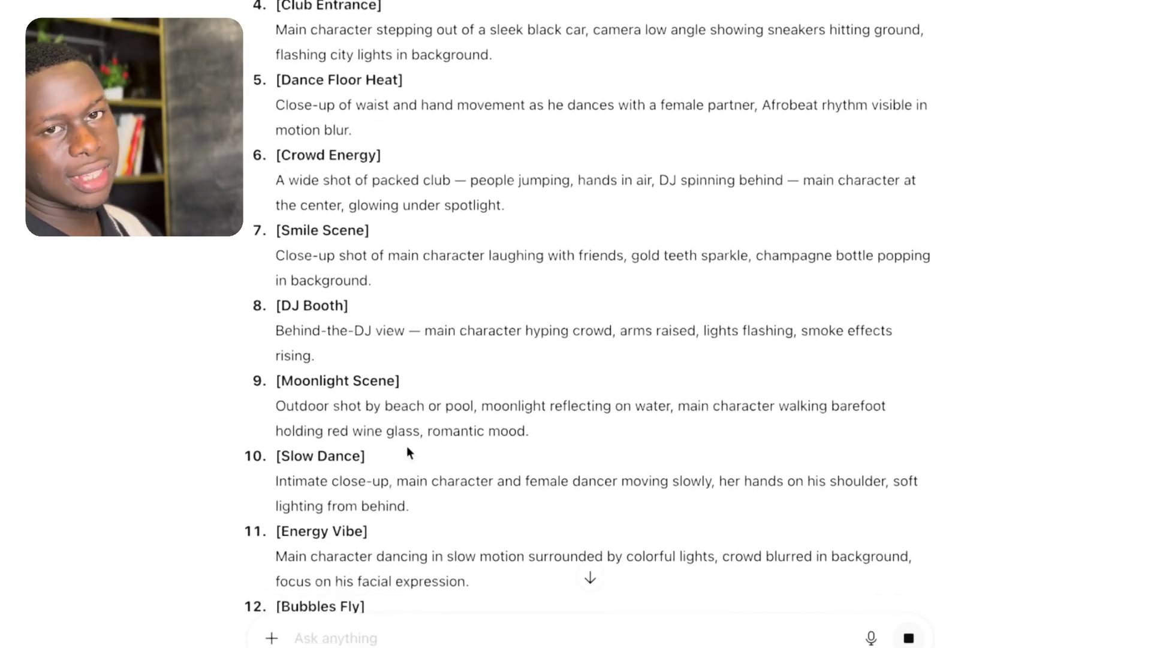
scroll(408, 451, down, 3)
scroll(415, 458, up, 10)
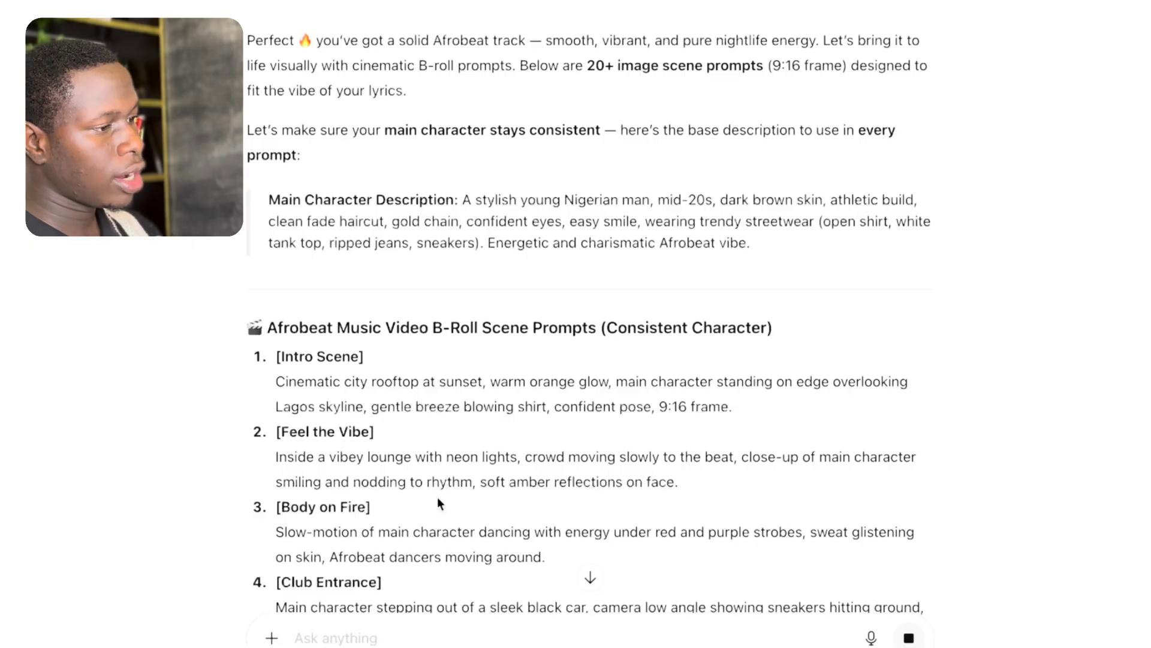
scroll(324, 210, up, 1)
drag(282, 232, 800, 294)
scroll(615, 354, down, 2)
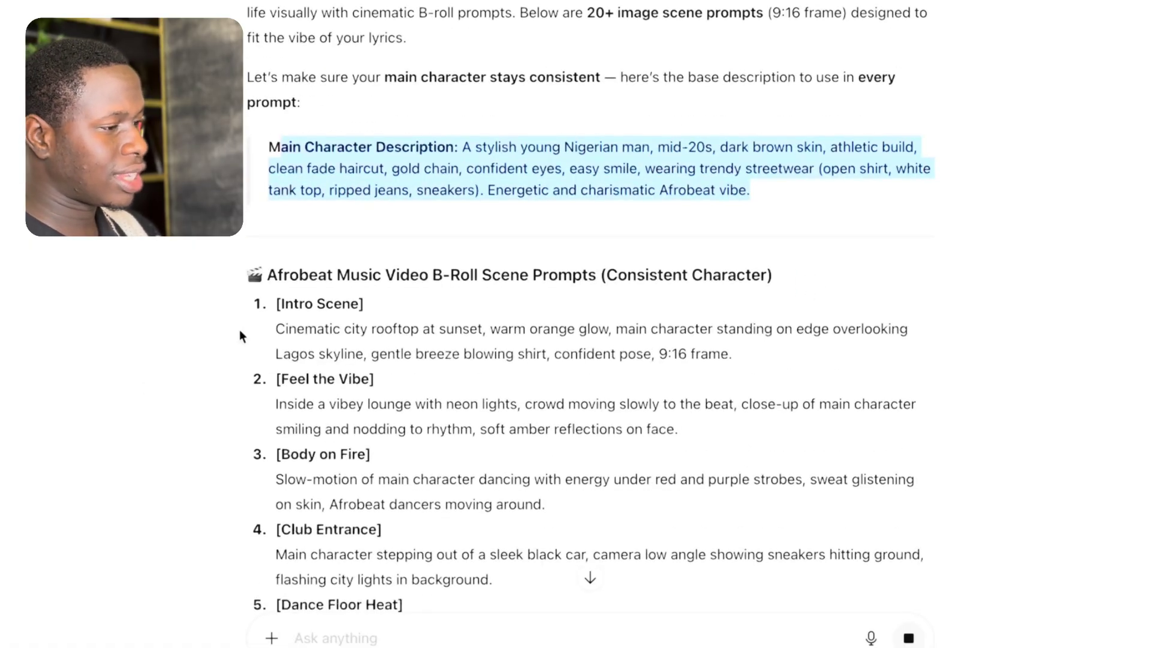
drag(275, 328, 720, 354)
click(684, 320)
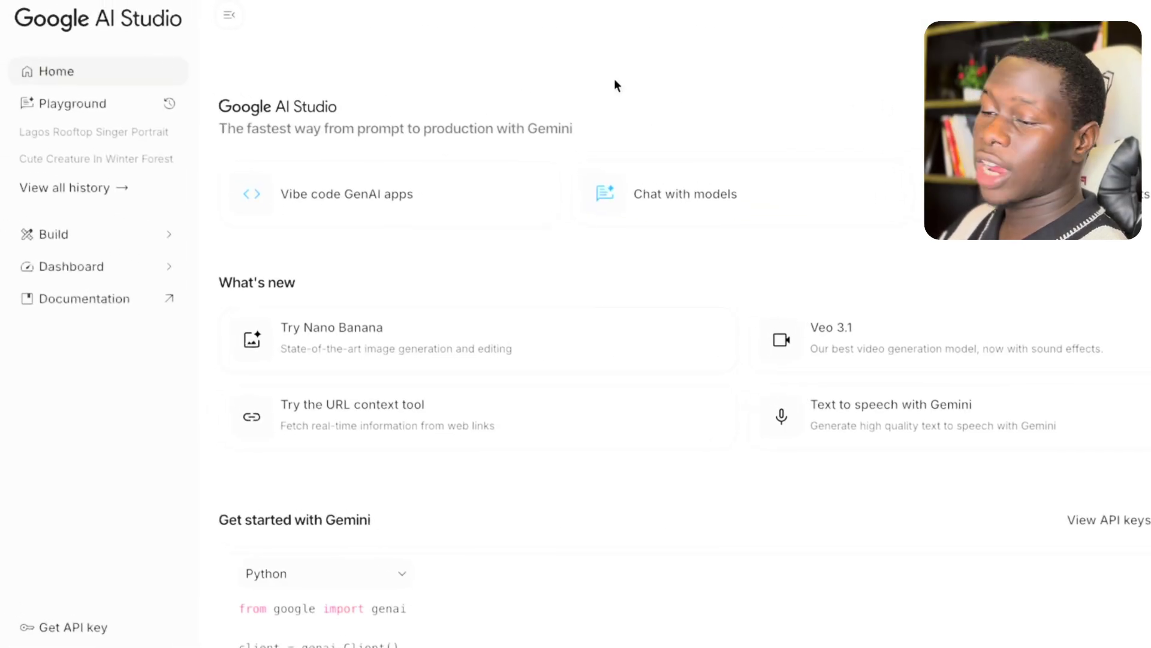
Open the Nano Banana playground and paste the Intro Scene rooftop prompt
click(363, 358)
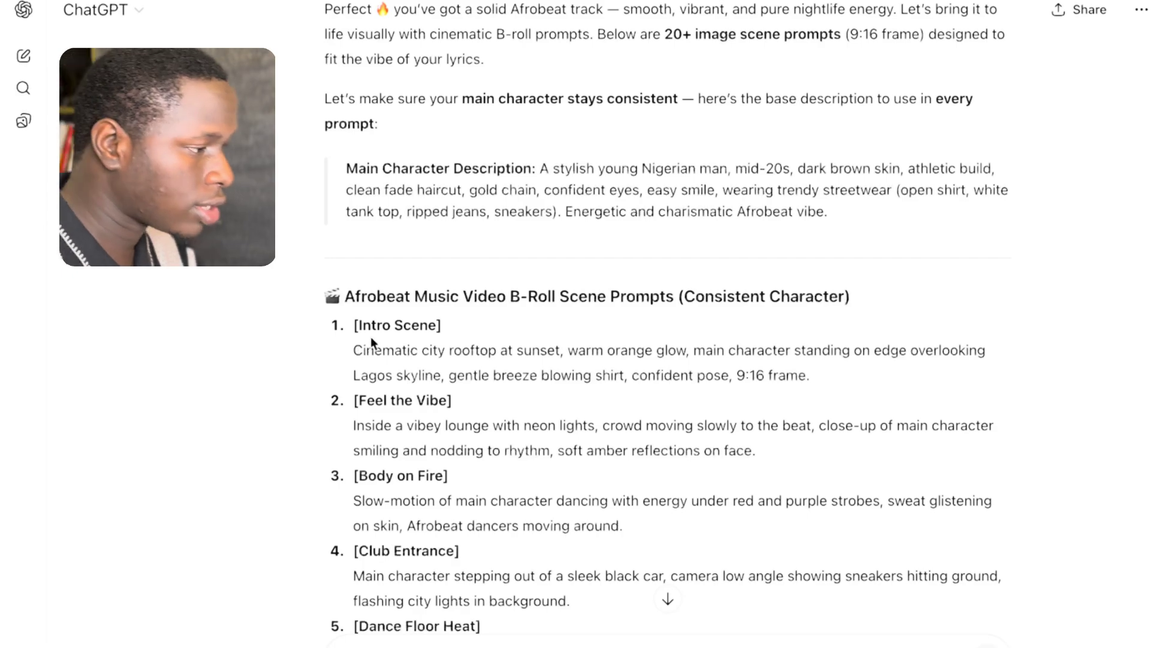
drag(347, 347, 816, 379)
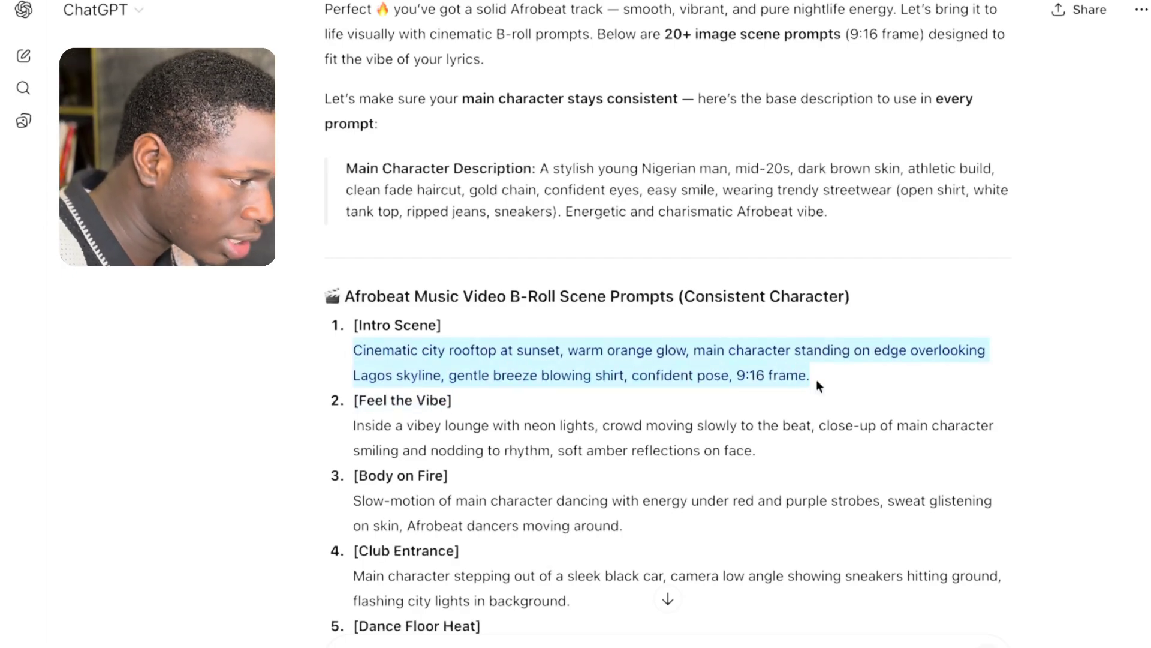
right_click(786, 366)
click(805, 405)
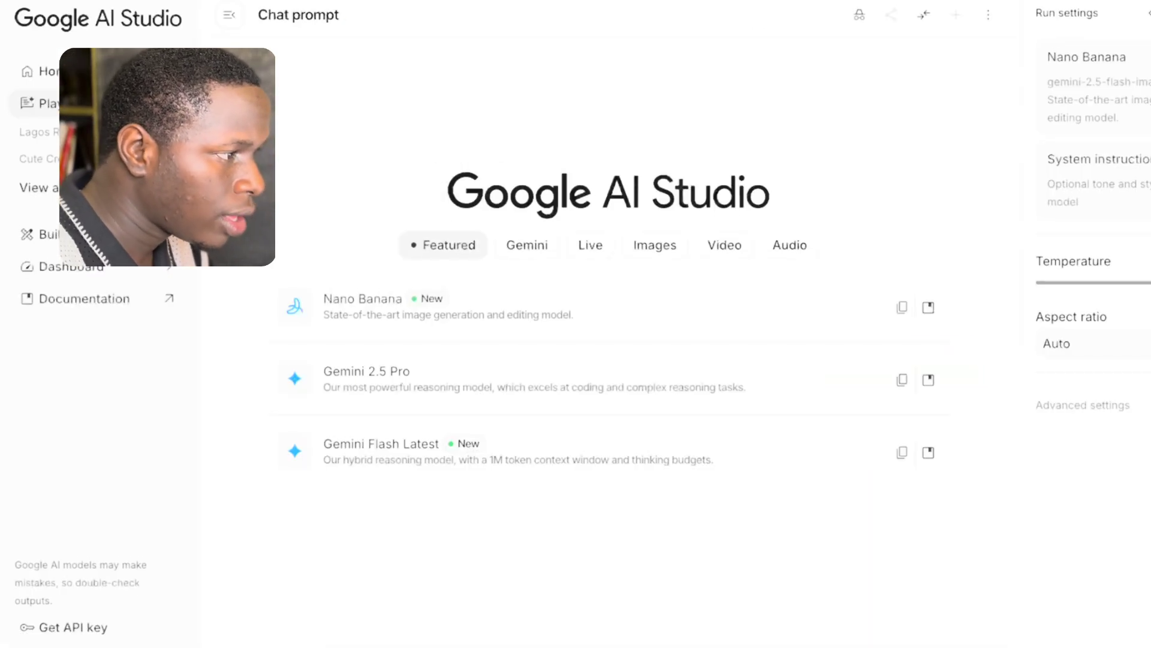
click(348, 627)
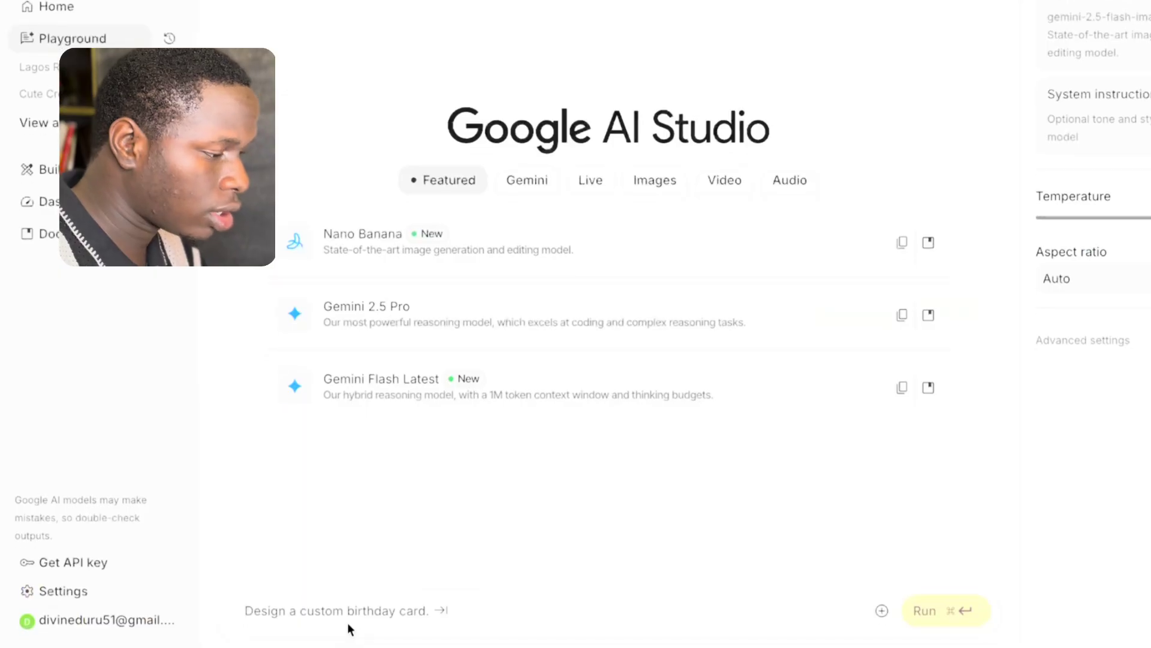
key(super+v)
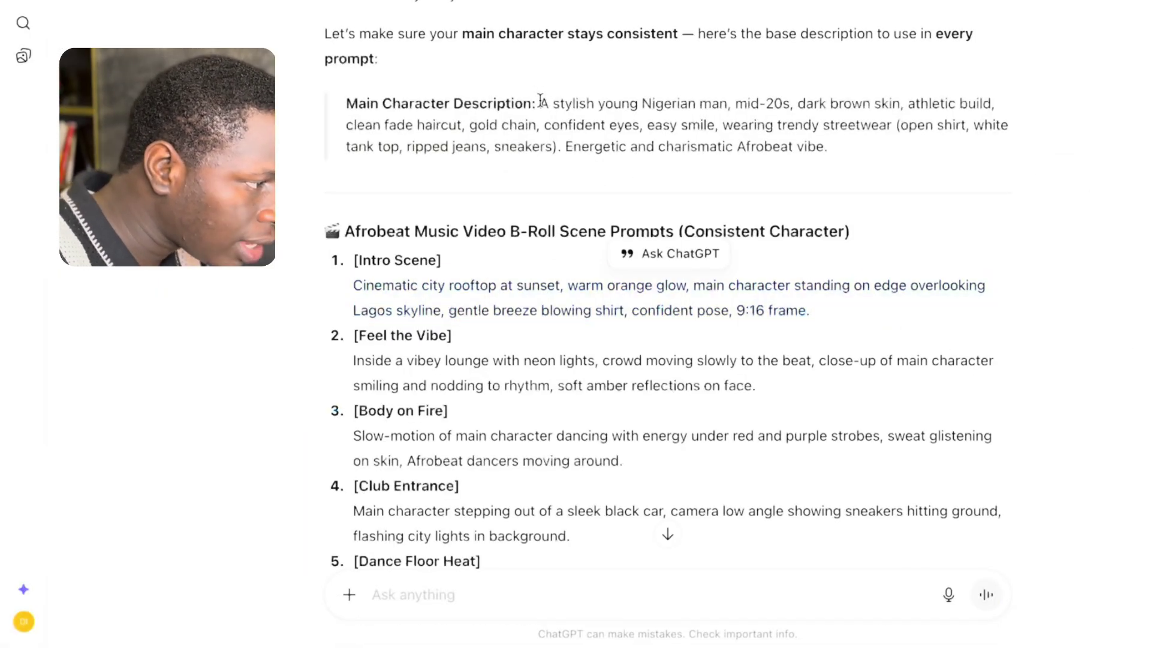
Insert the main character description in brackets after 'character' and run the prompt
drag(541, 100, 830, 157)
right_click(766, 108)
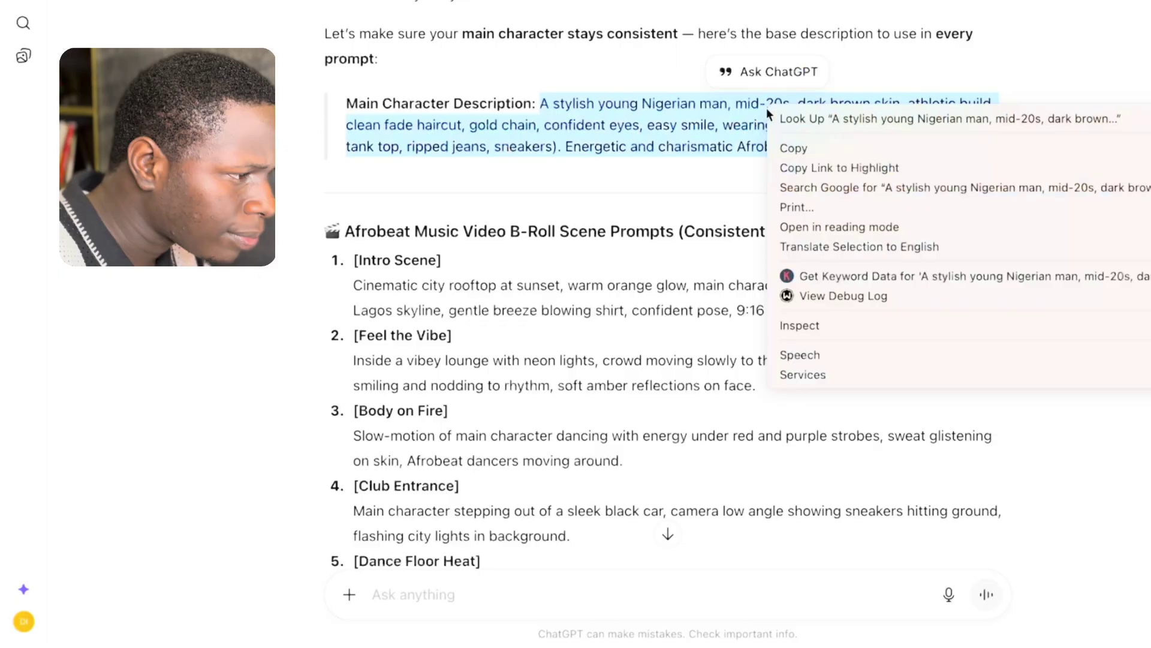
click(793, 145)
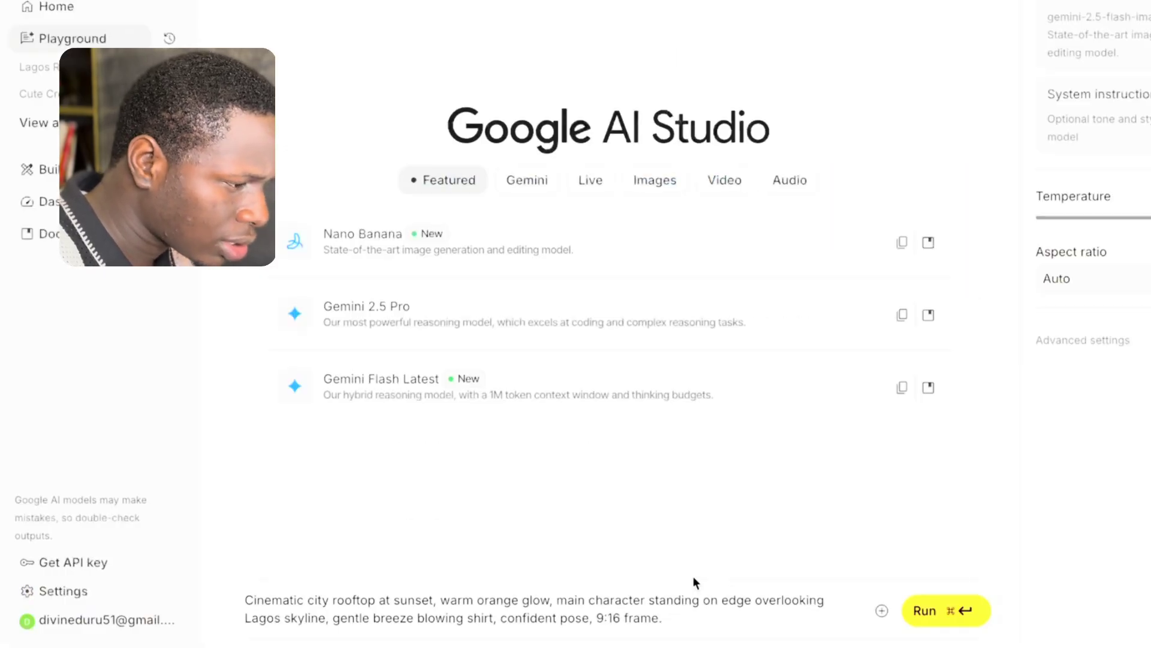
click(646, 598)
text(()
key(super+v)
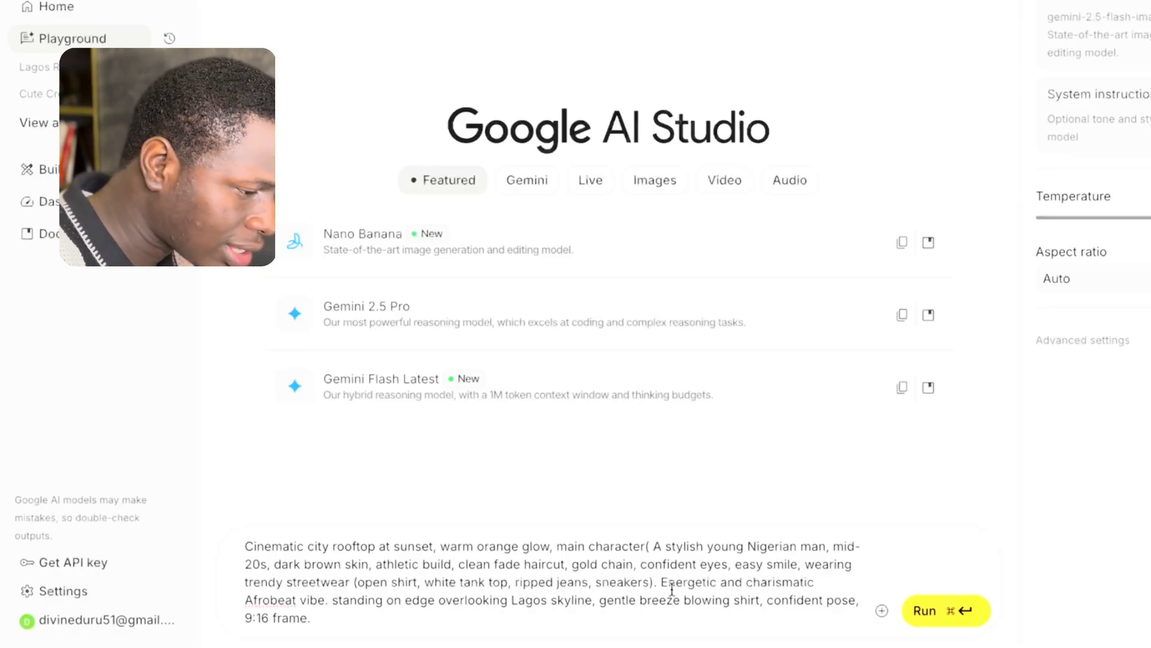
text())
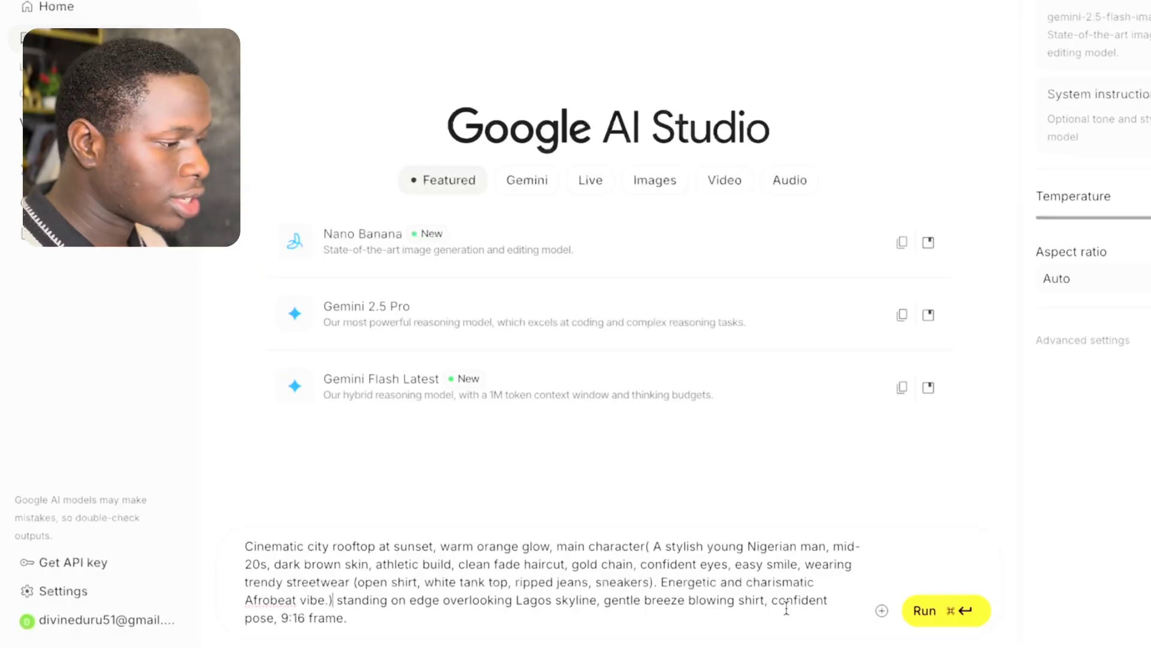
click(956, 610)
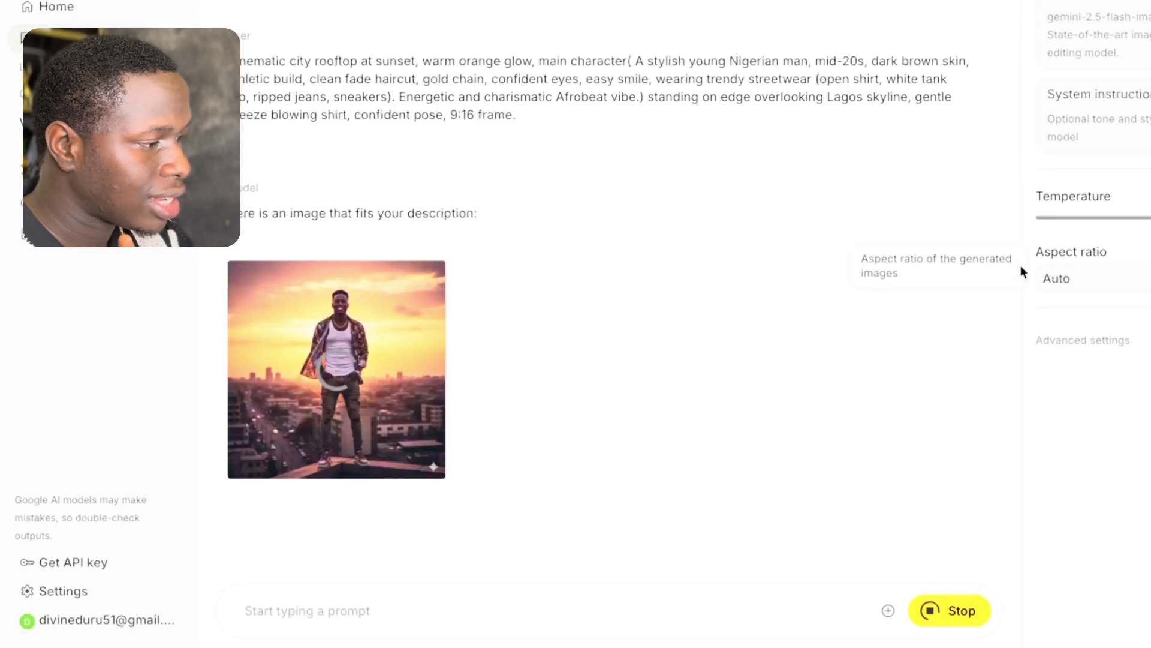
Switch the image aspect ratio to 16:9 and paste the rooftop prompt back into the prompt box
click(1087, 284)
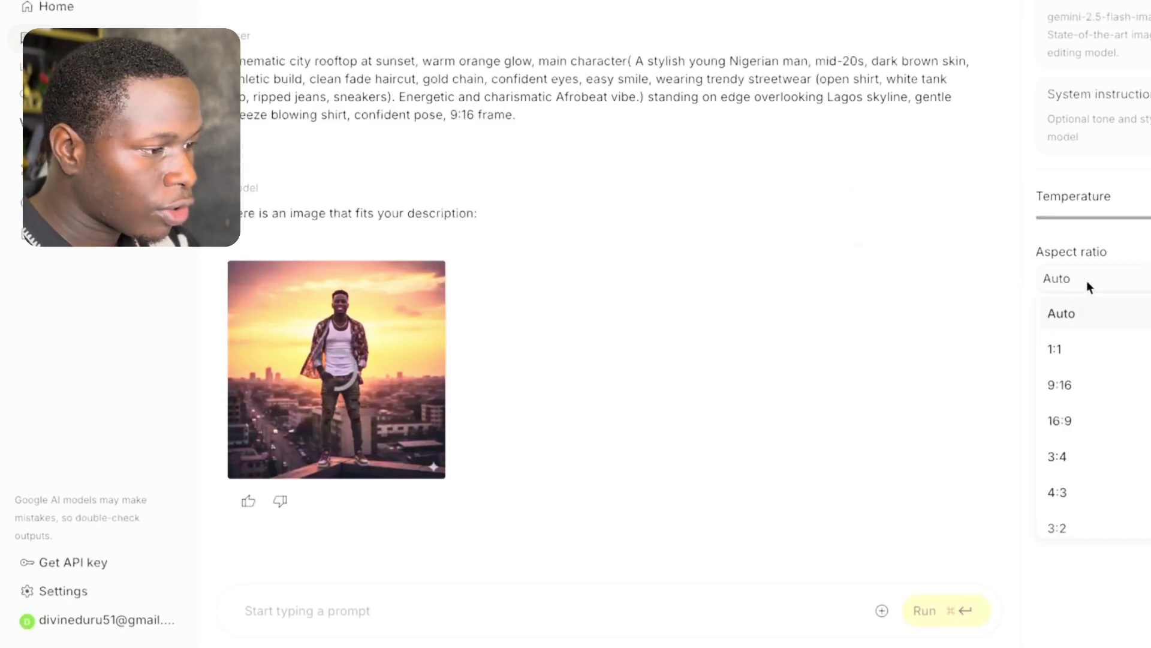
click(1067, 421)
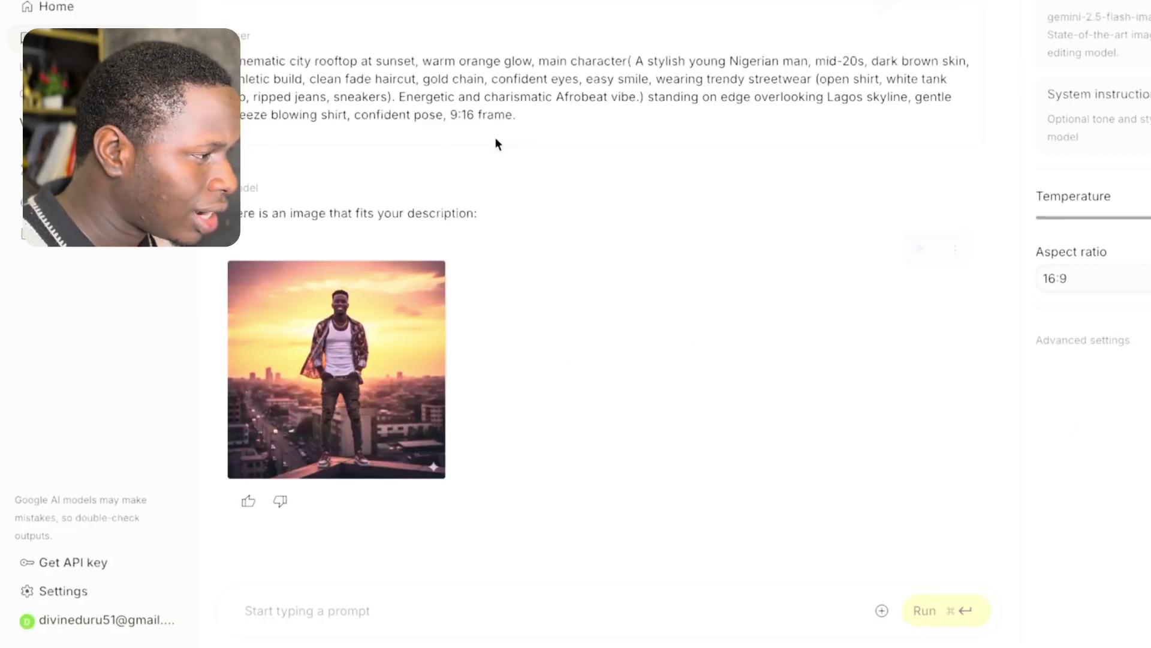
drag(526, 129, 234, 33)
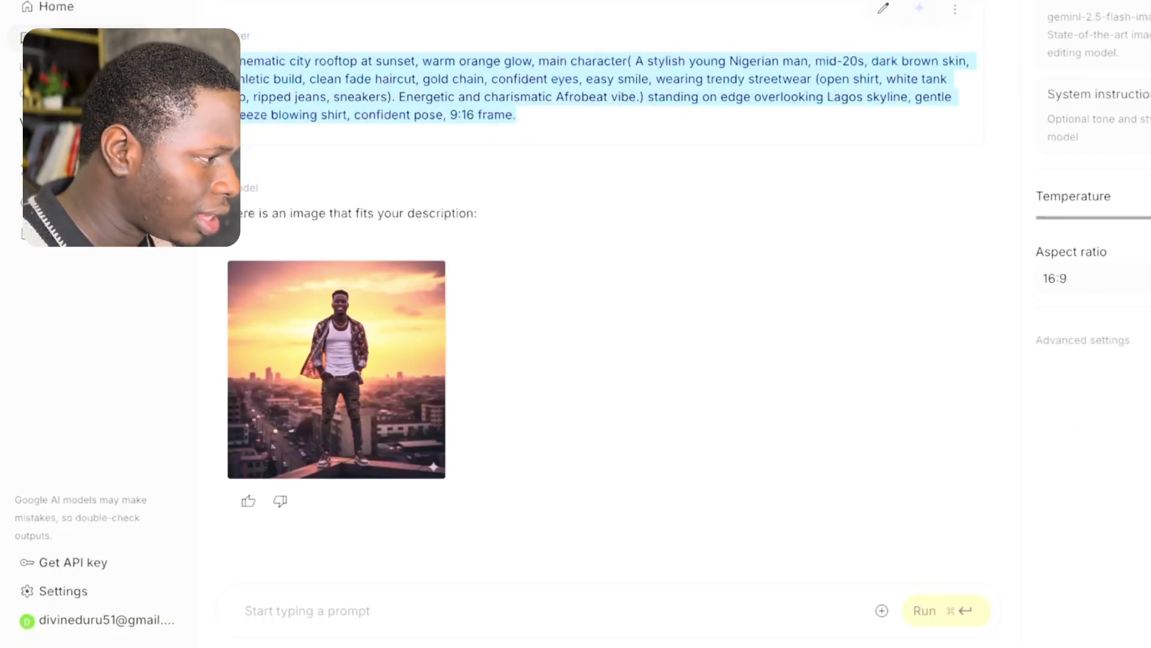
click(1090, 372)
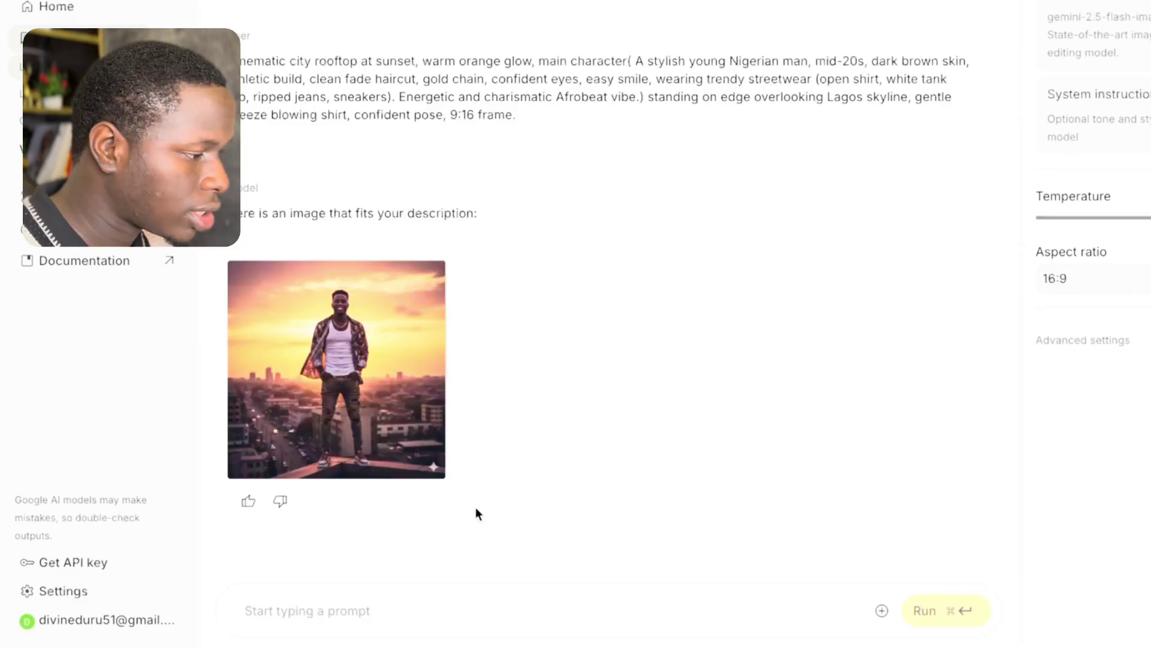
key(super+v)
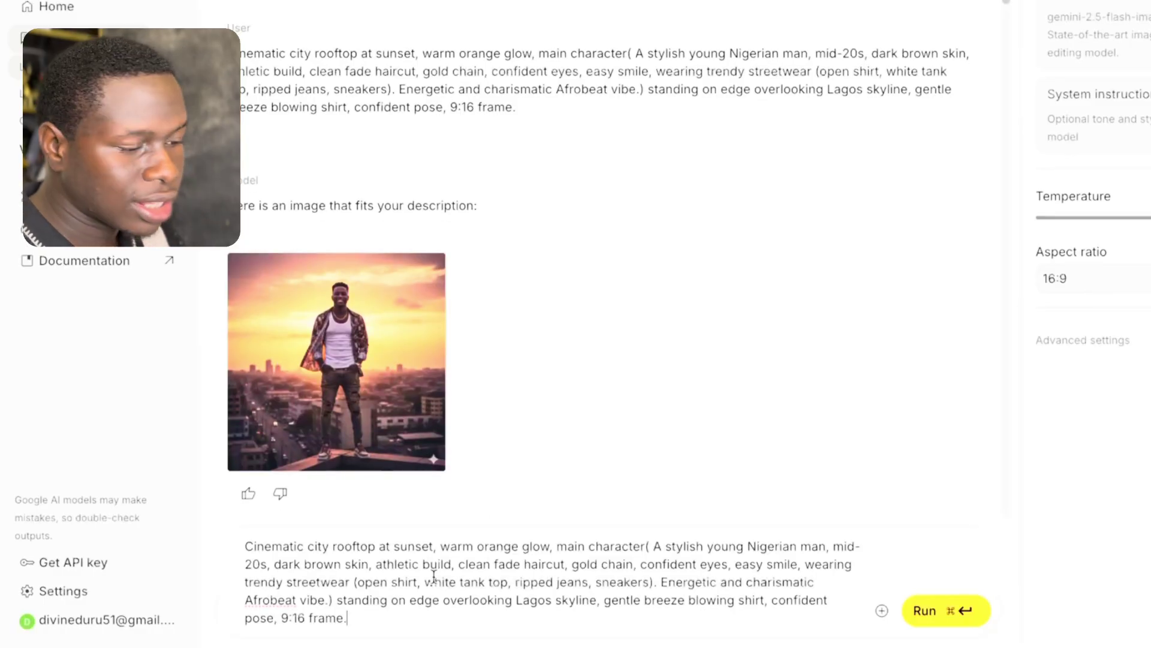
key(Return)
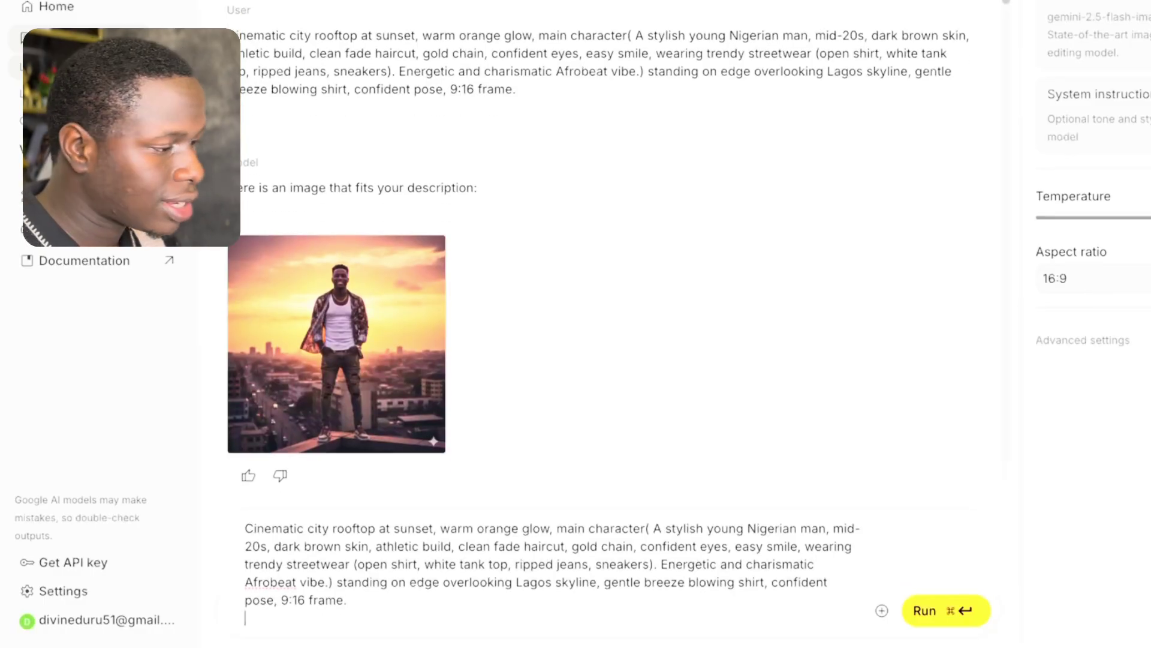
Rerun the rooftop prompt at 16:9, then paste in the Feel the Vibe lounge prompt from ChatGPT
click(946, 617)
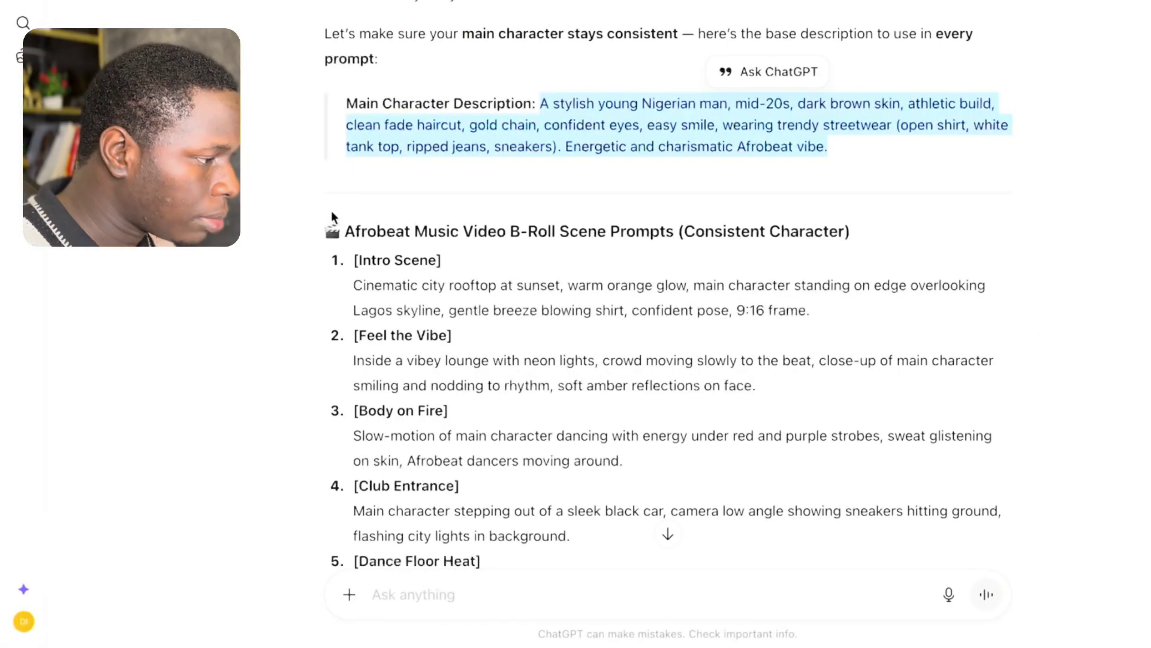
drag(759, 387, 308, 359)
right_click(388, 362)
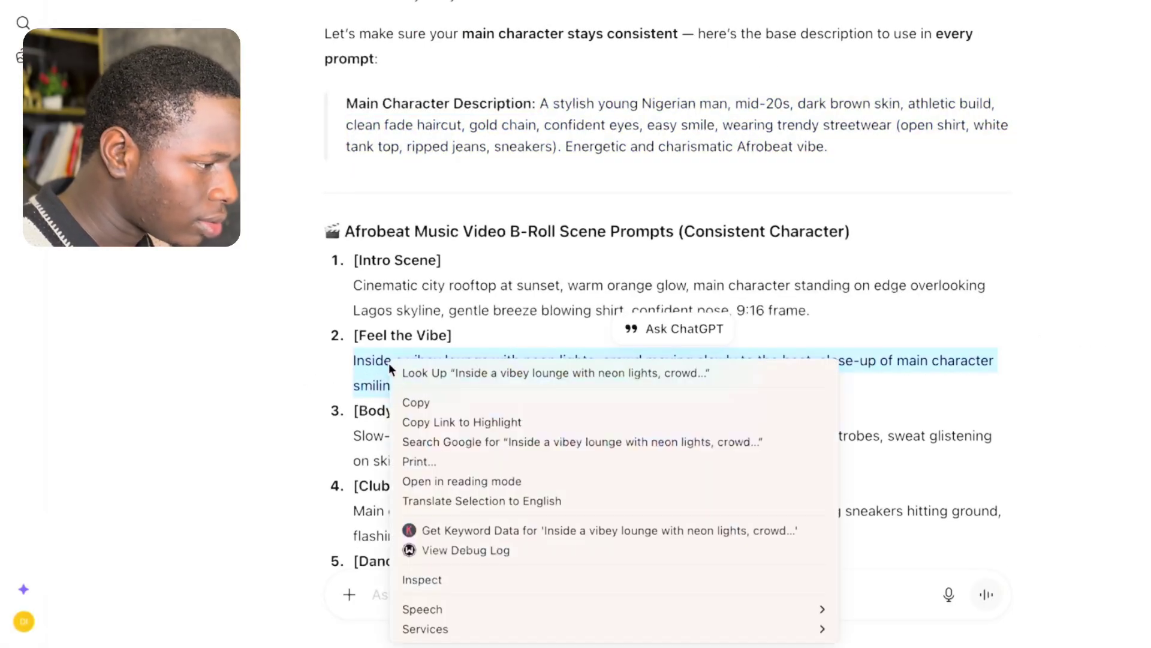
click(411, 403)
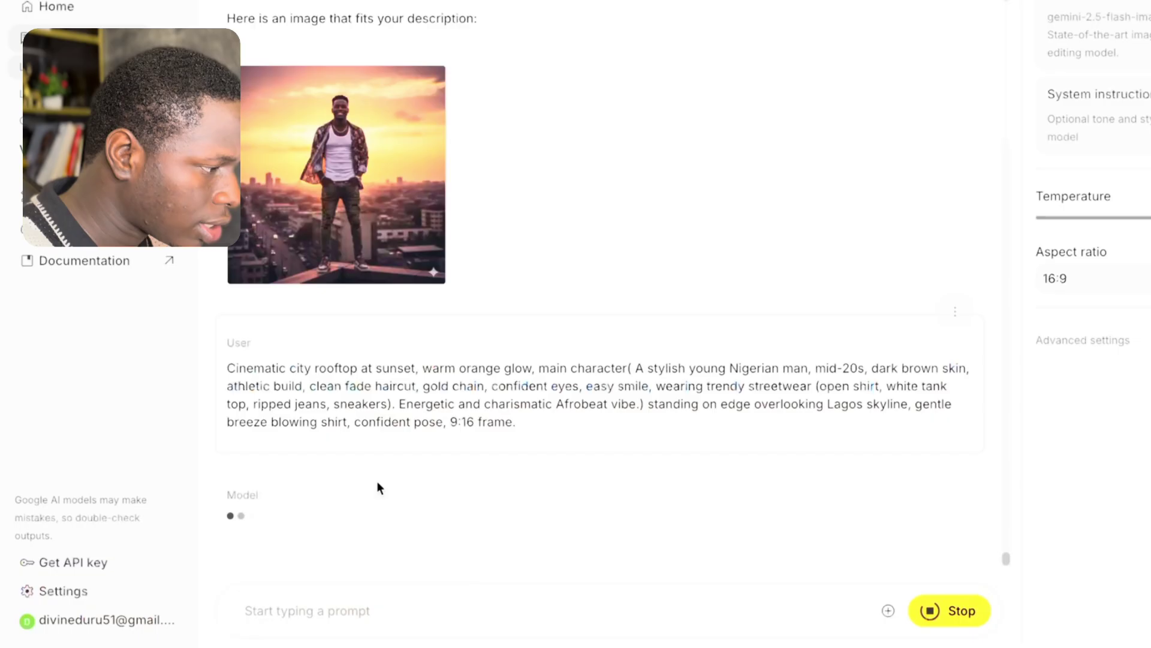
click(344, 602)
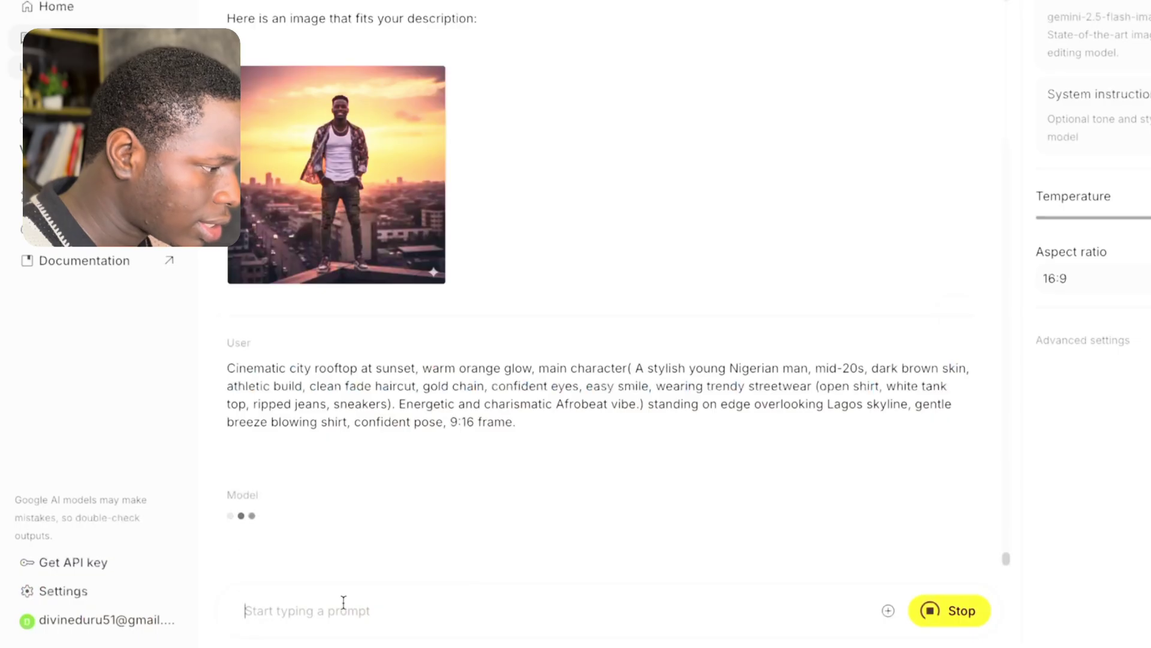
key(ctrl+v)
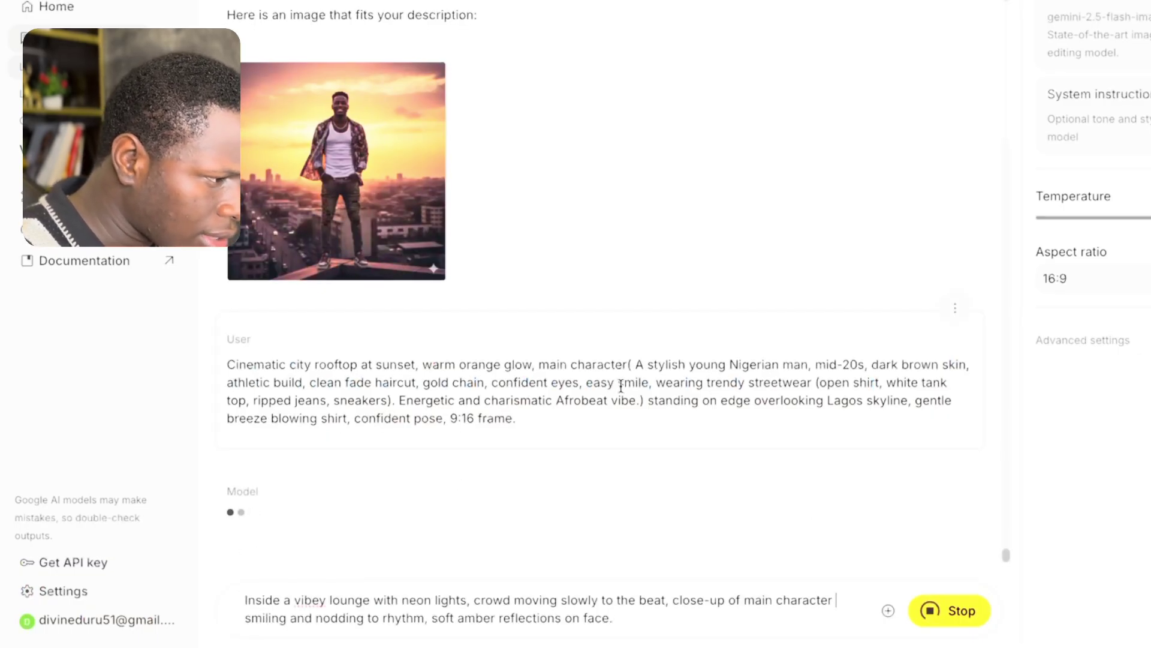
Insert the bracketed character description after 'character' in the lounge prompt
drag(628, 363, 647, 405)
drag(634, 339, 646, 191)
right_click(648, 180)
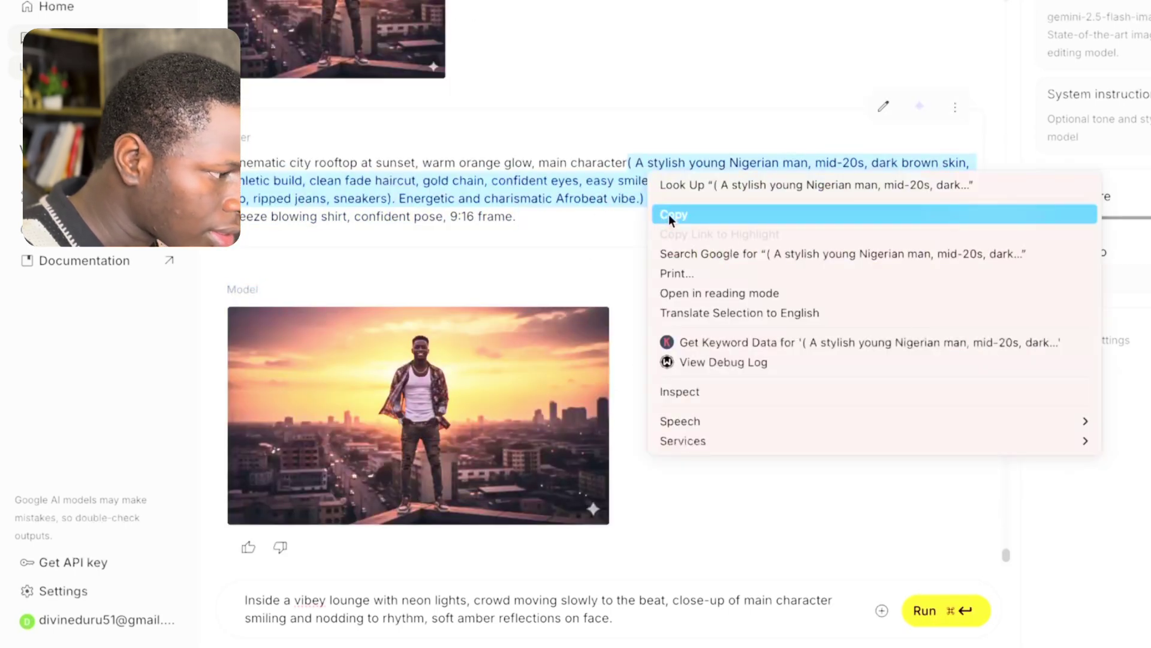
click(671, 219)
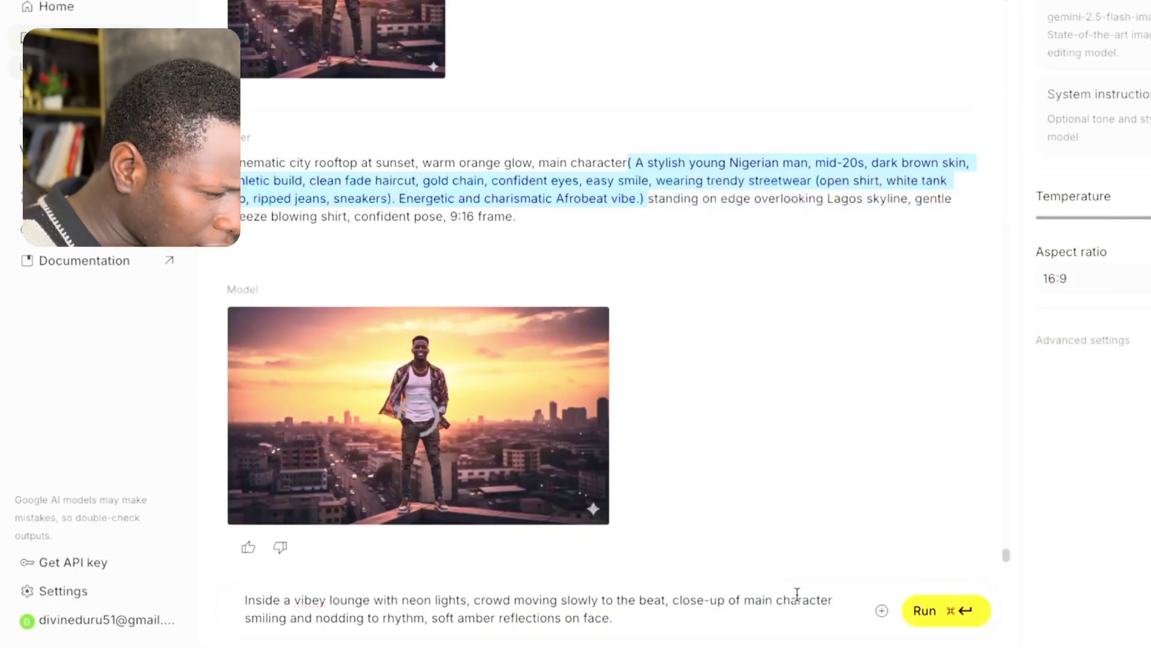
click(832, 597)
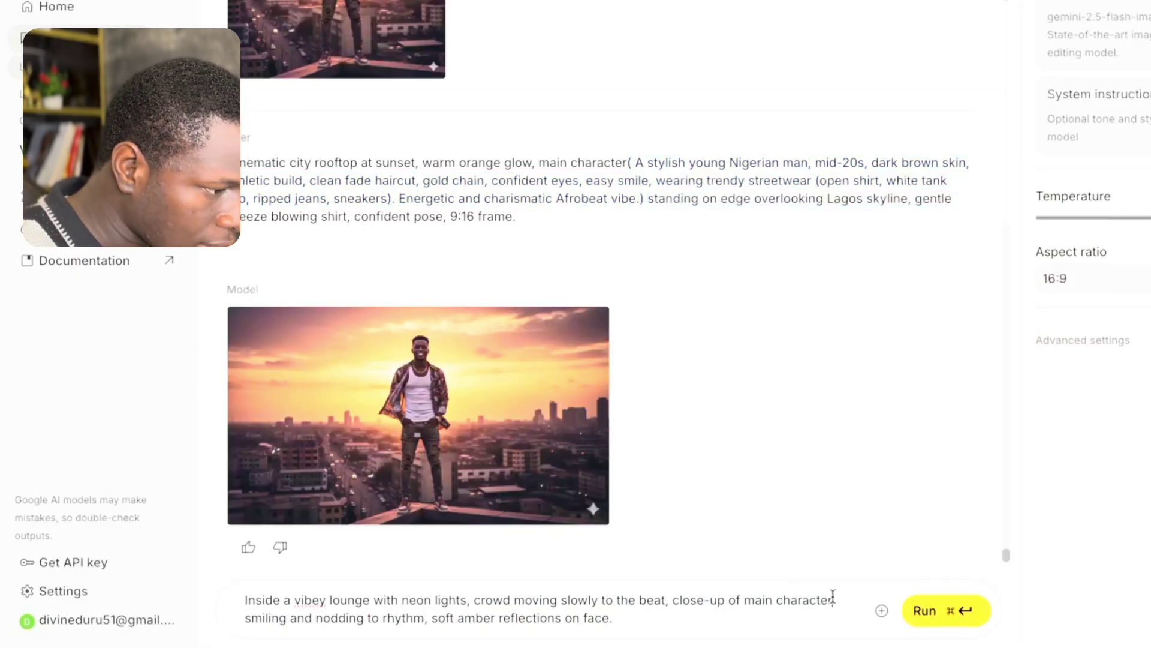
key(super+v)
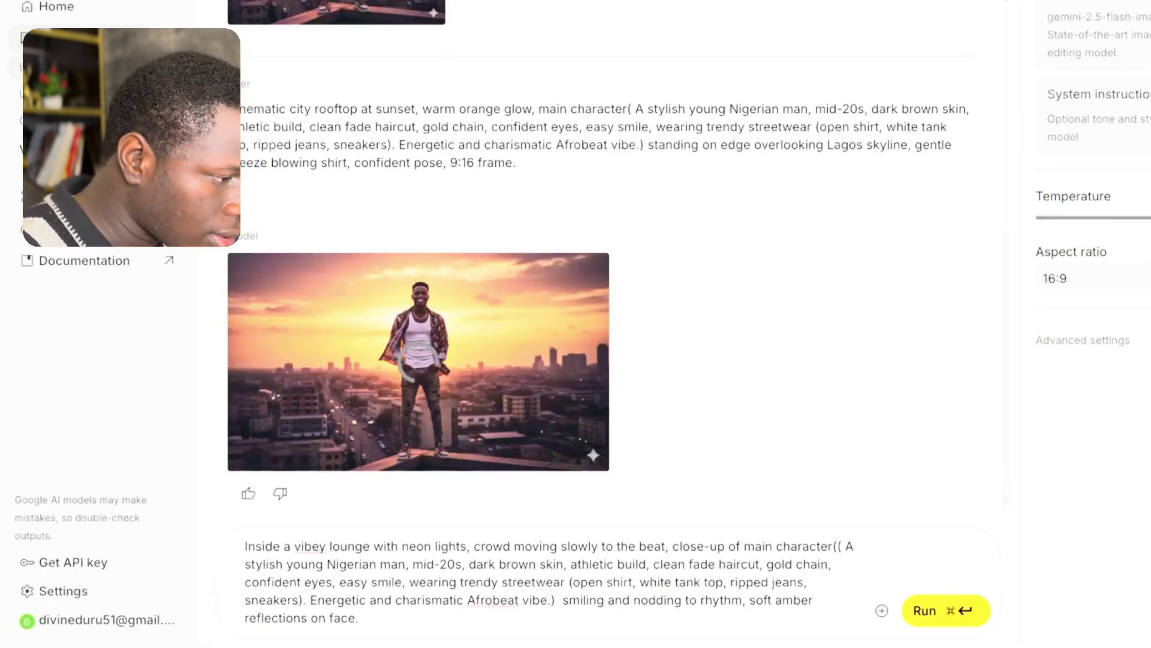
Generate the lounge image, then paste the Body on Fire slow-motion dancing prompt from ChatGPT
click(969, 609)
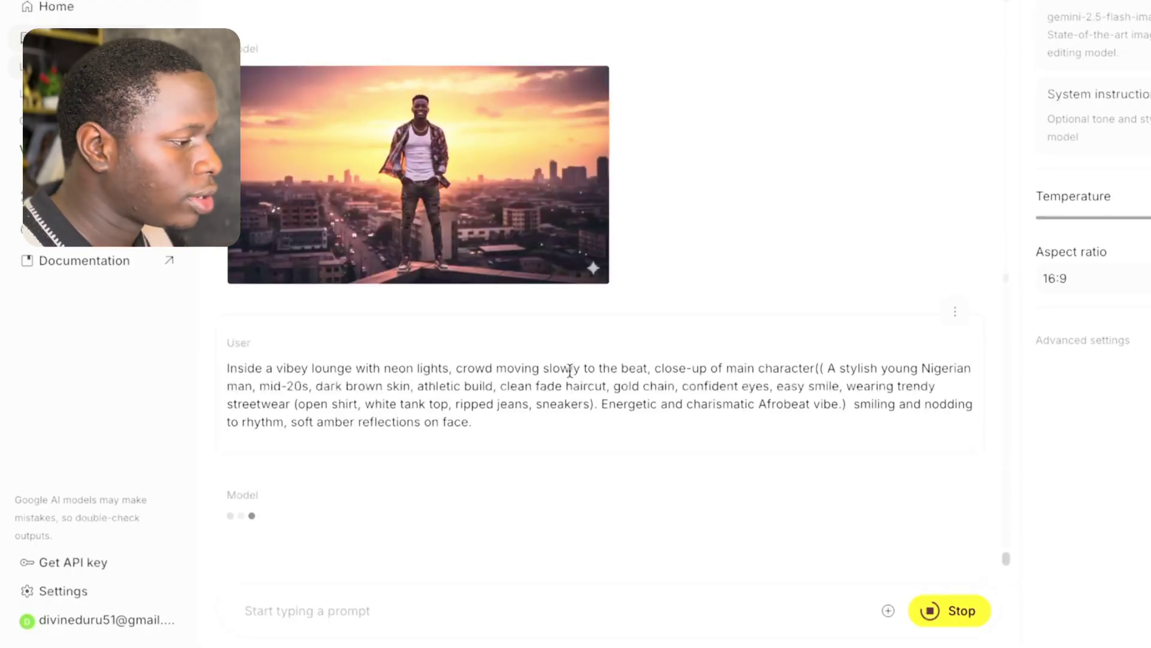
key(super+Tab)
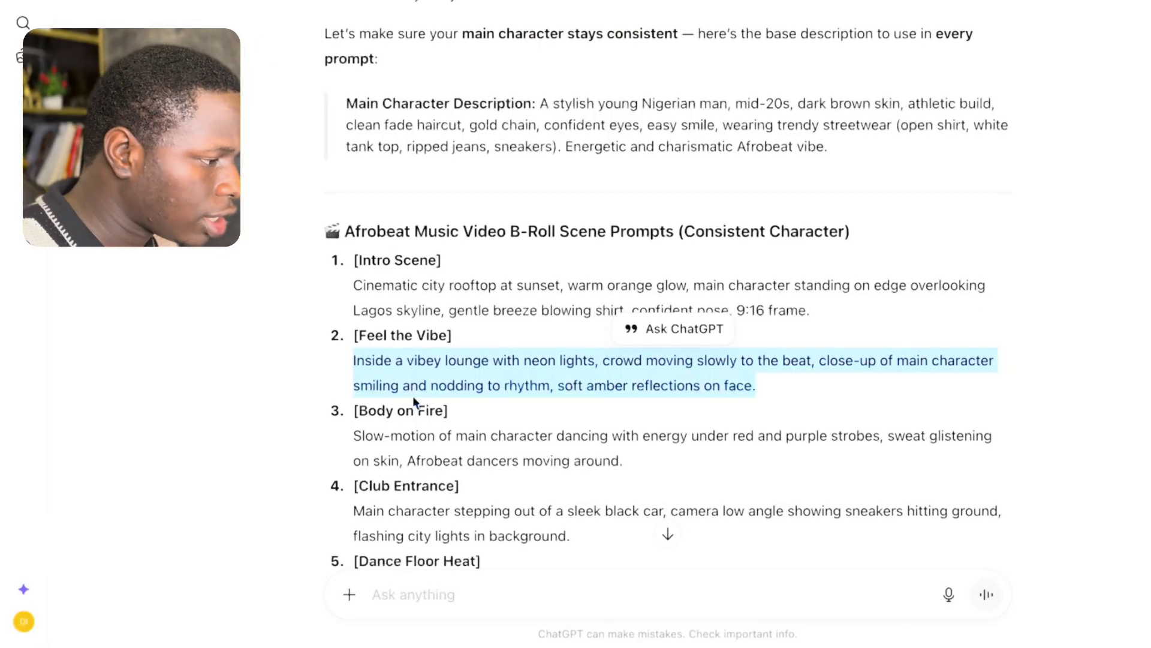
drag(627, 396, 315, 378)
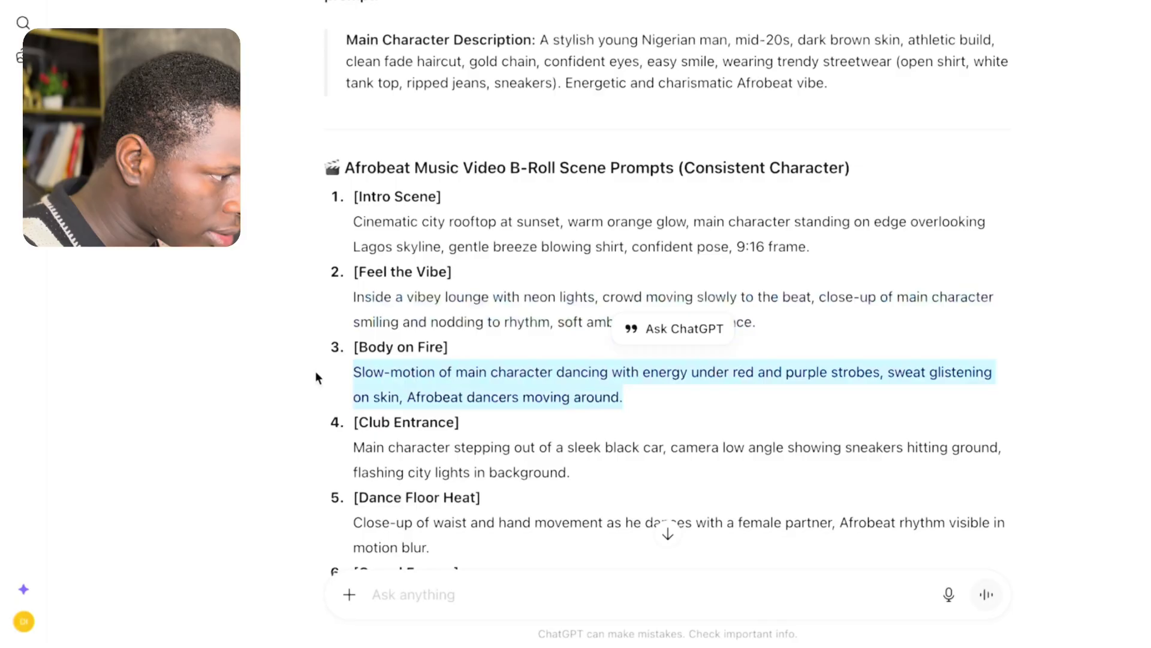
right_click(541, 384)
click(574, 402)
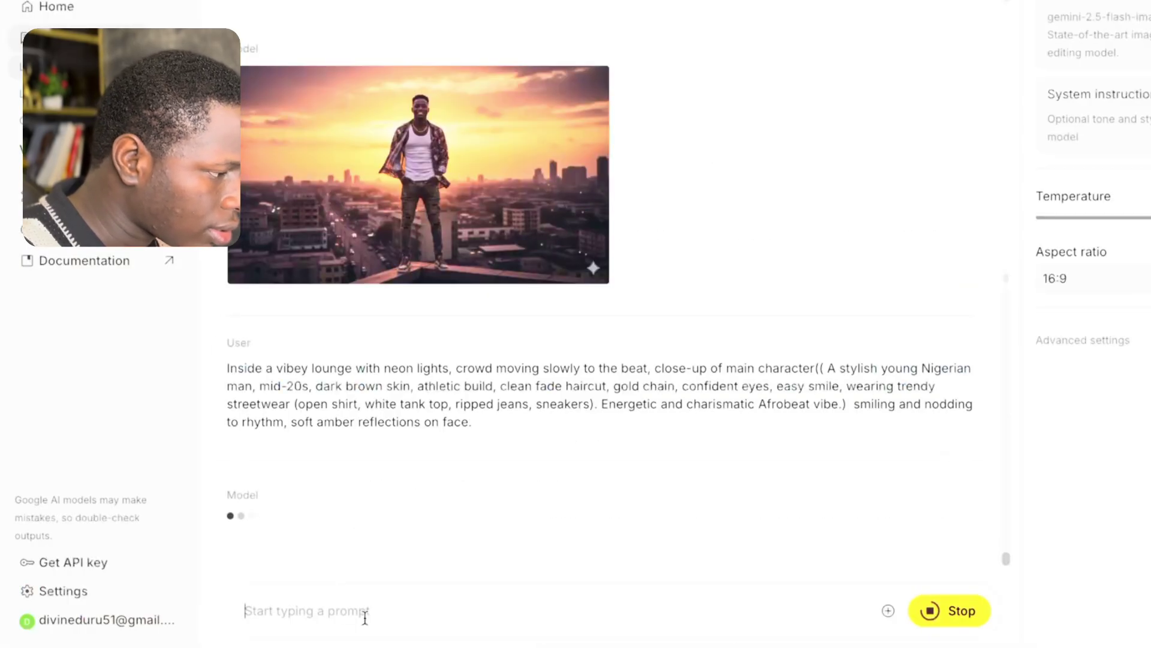
key(ctrl+v)
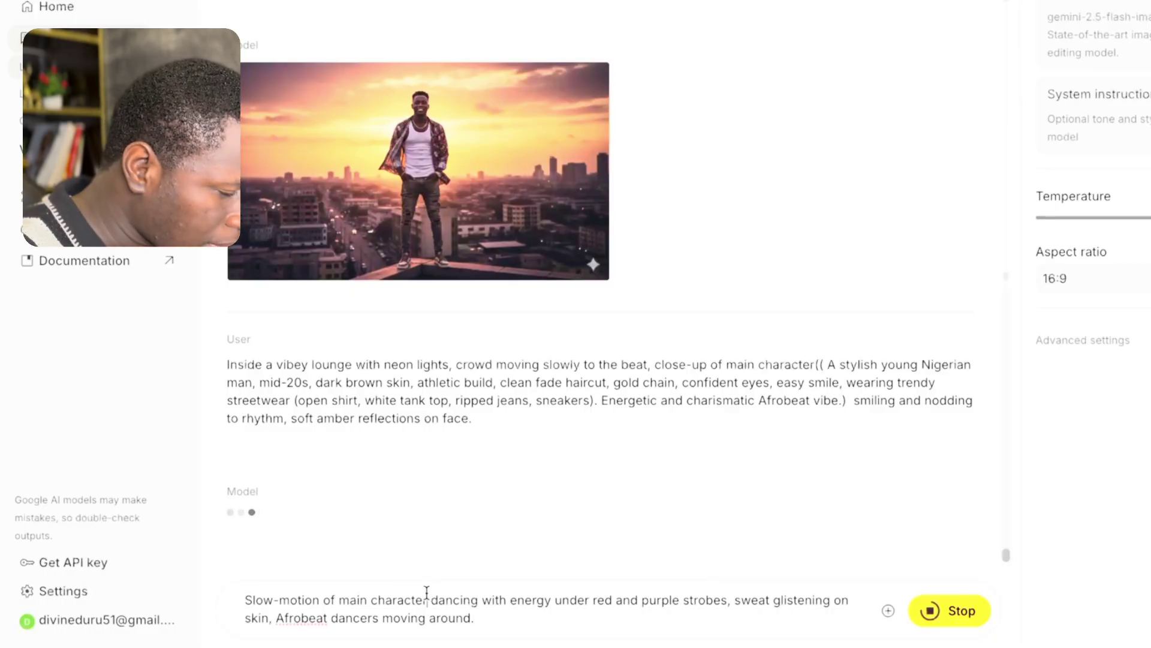
Insert the character description after 'main character', removing the duplicate opening parenthesis
drag(816, 358, 855, 405)
right_click(848, 398)
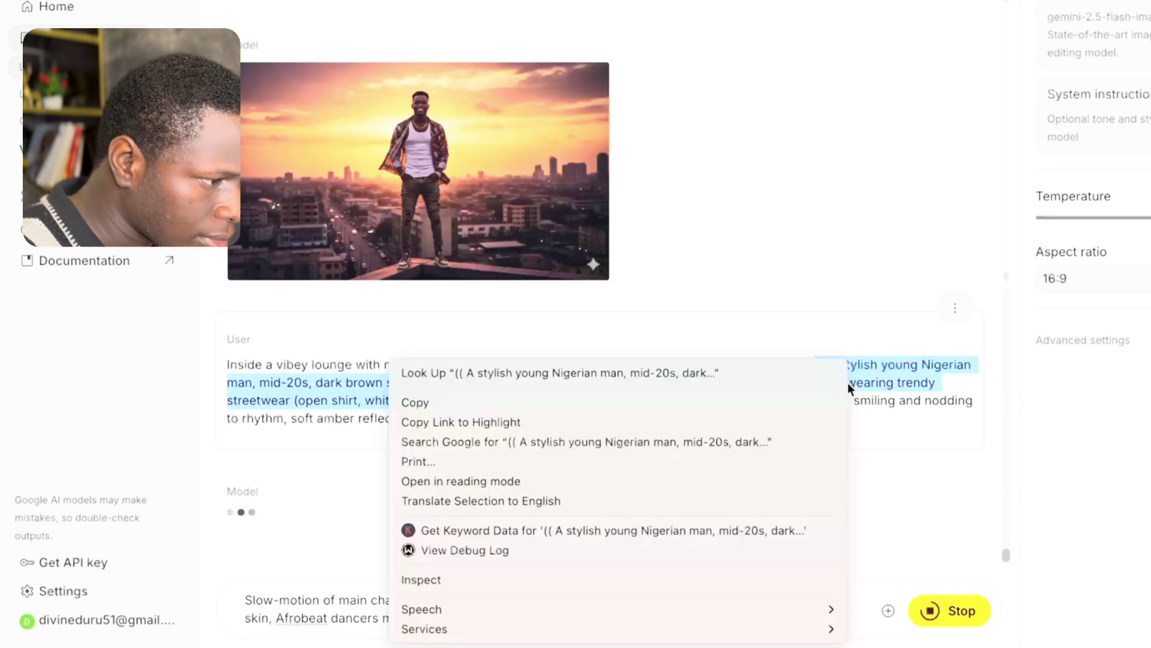
click(717, 403)
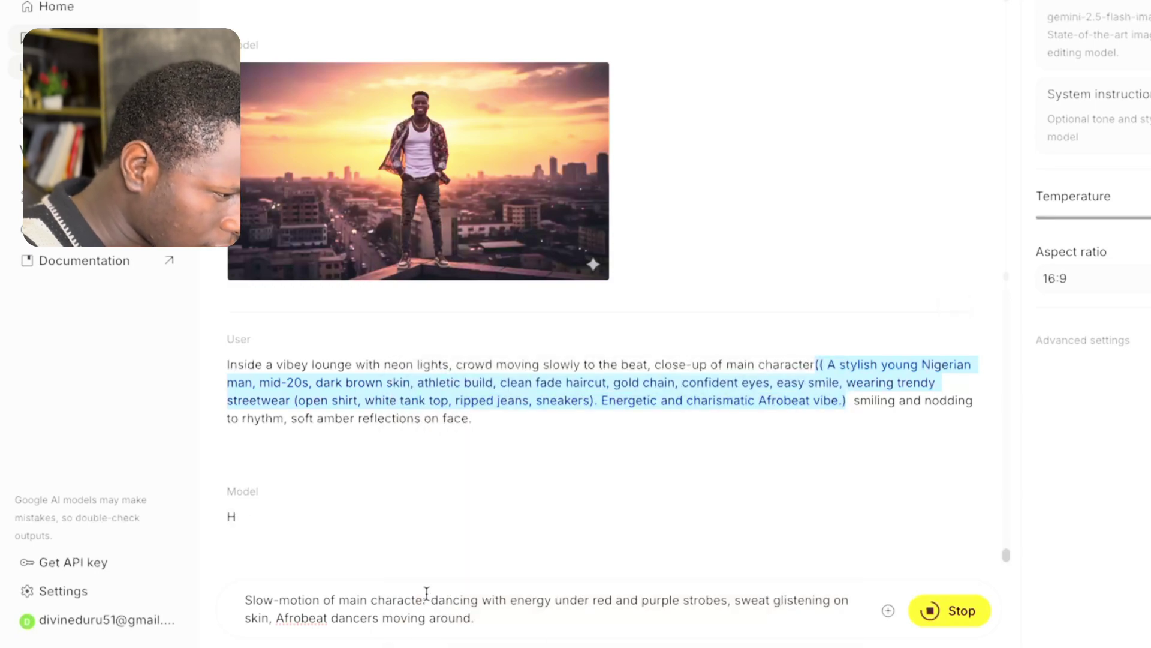
click(423, 596)
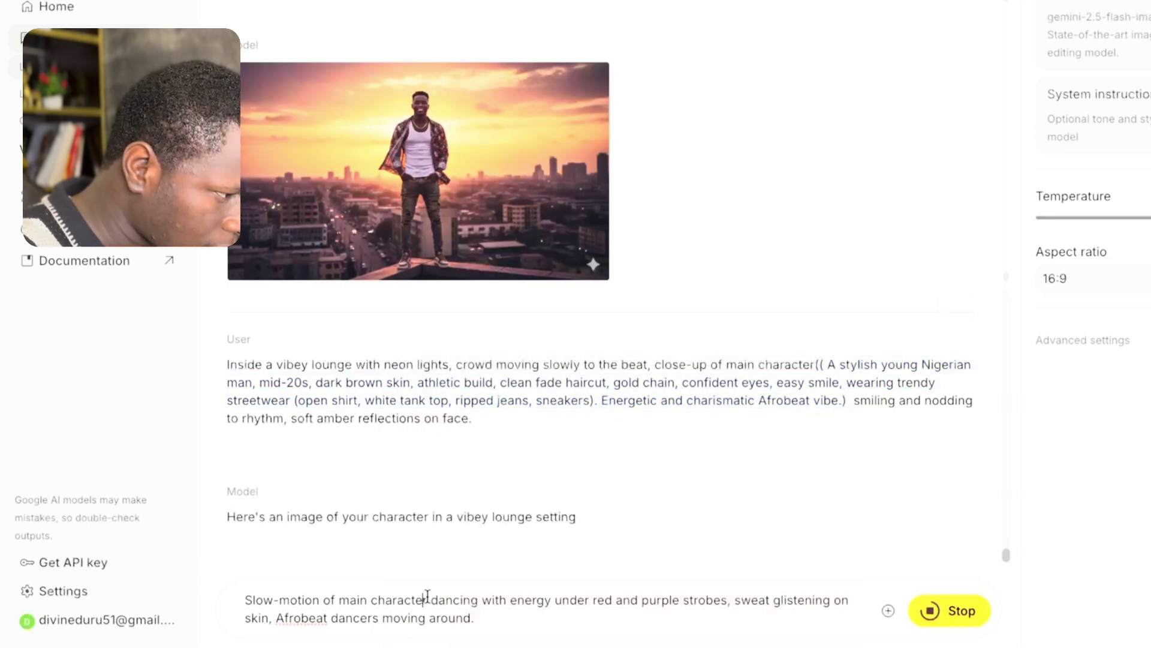
key(ctrl+v)
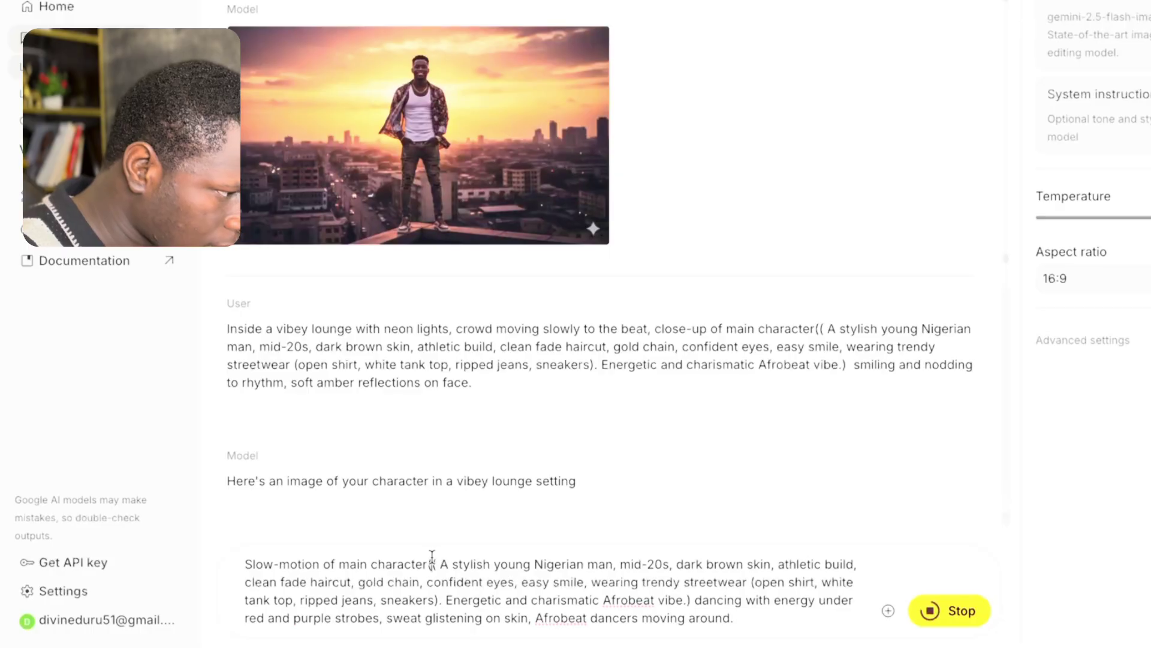
key(BackSpace)
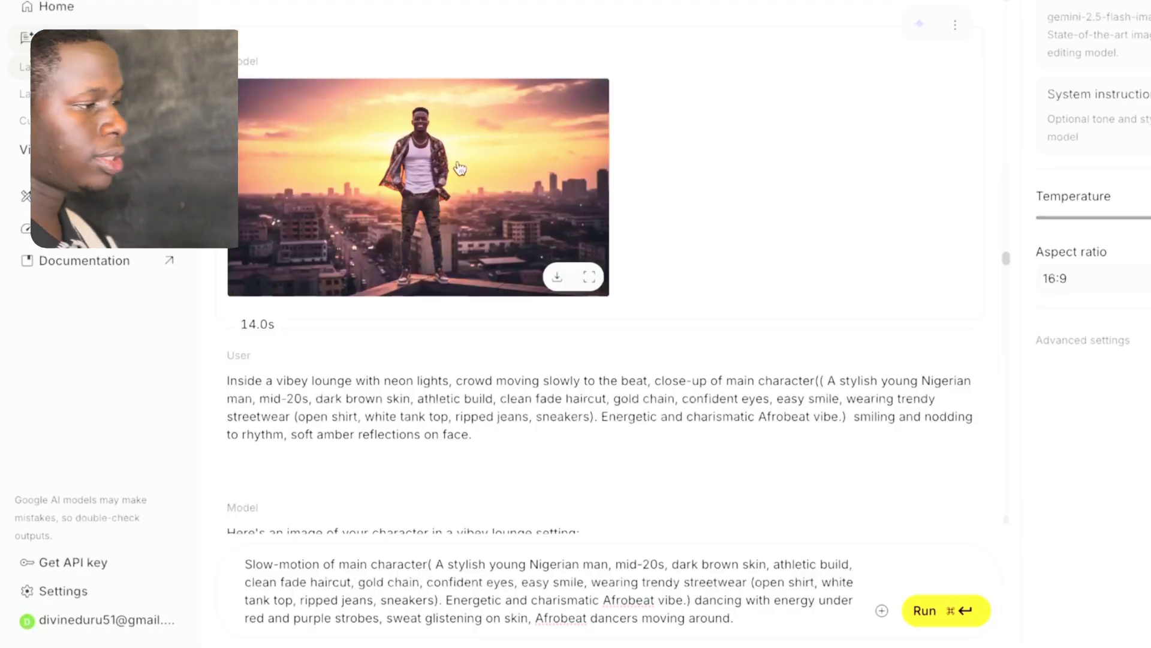
Submit the slow-motion strobe-dancing prompt and scroll through the generated neon-dance images
scroll(460, 168, down, 5)
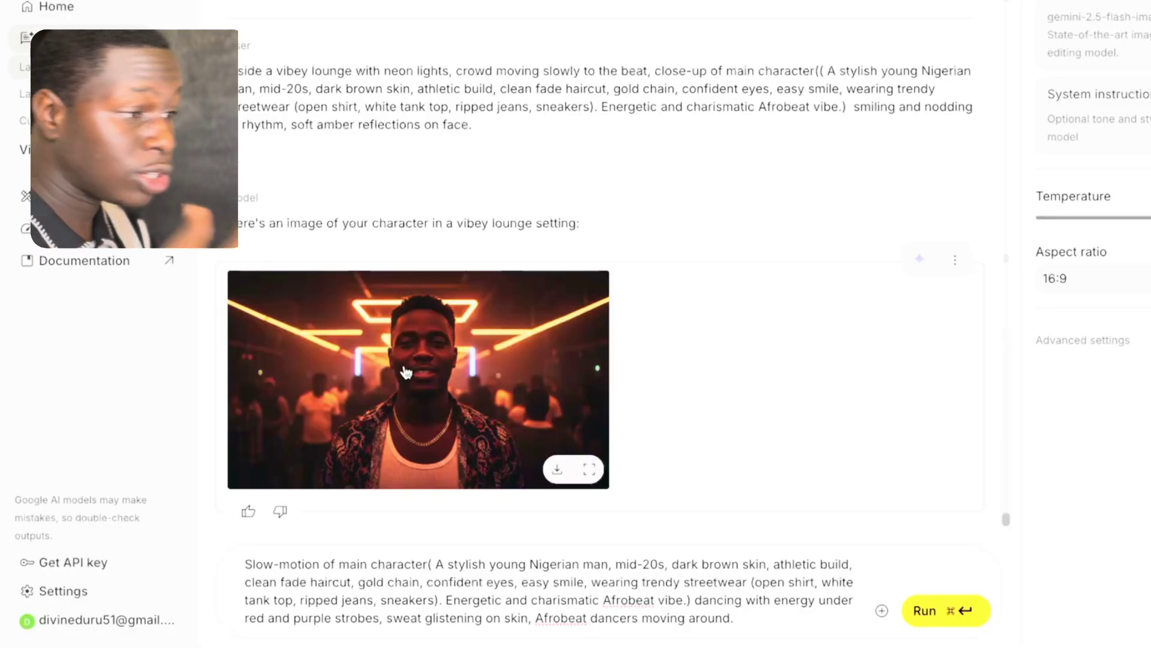
scroll(406, 373, up, 5)
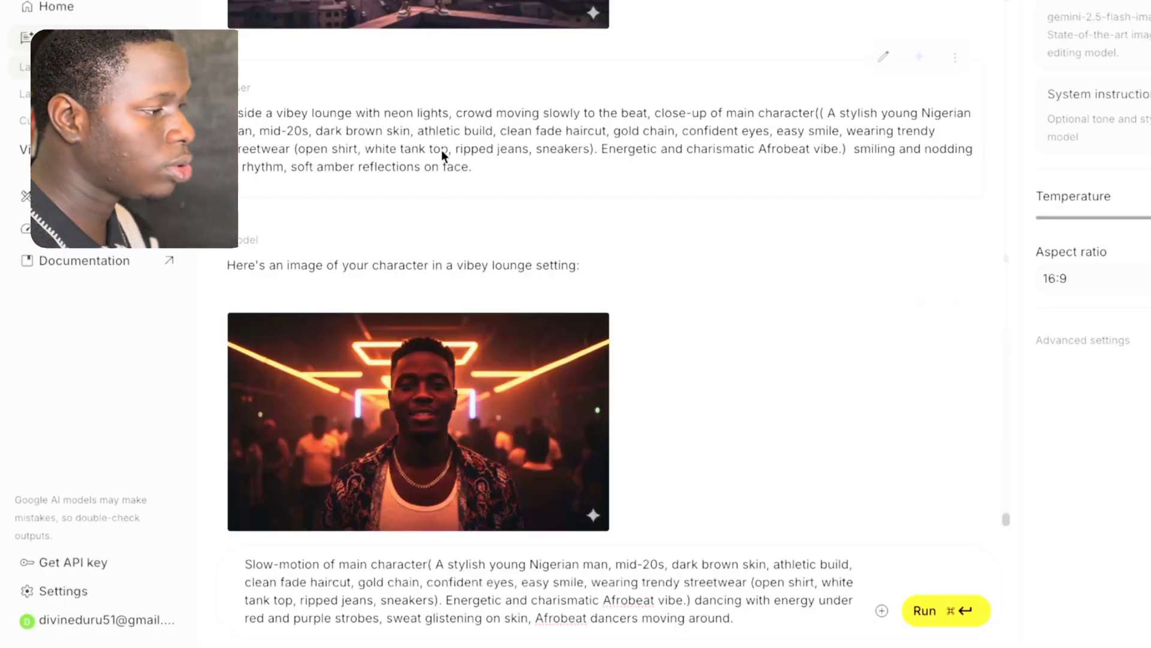
scroll(464, 174, down, 5)
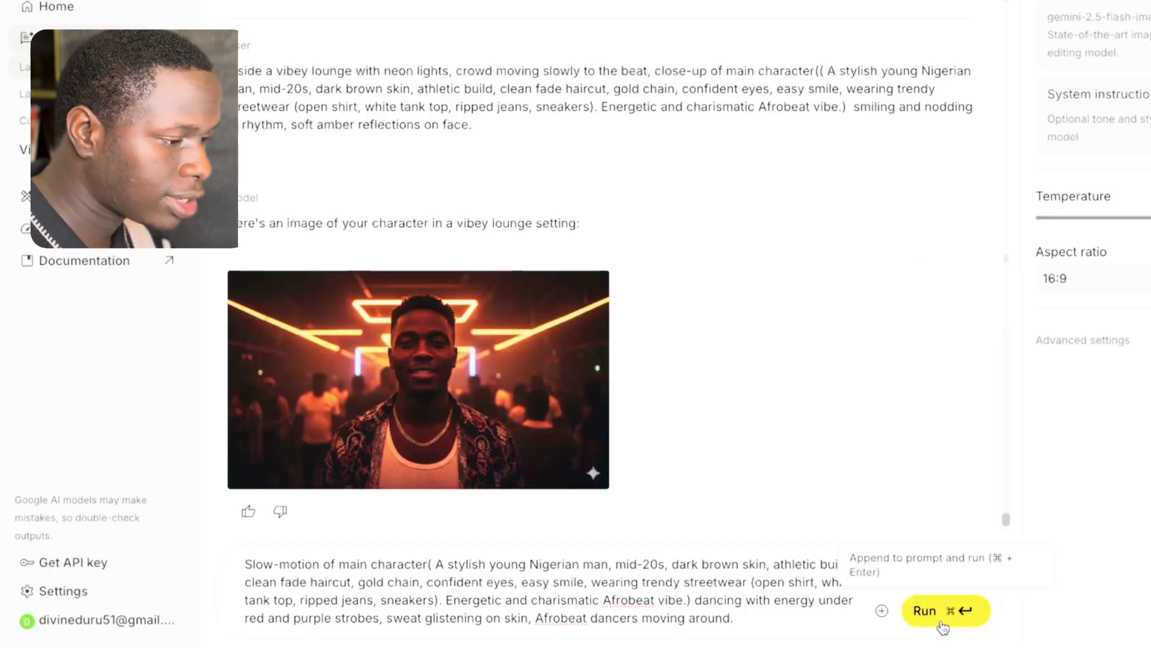
click(927, 610)
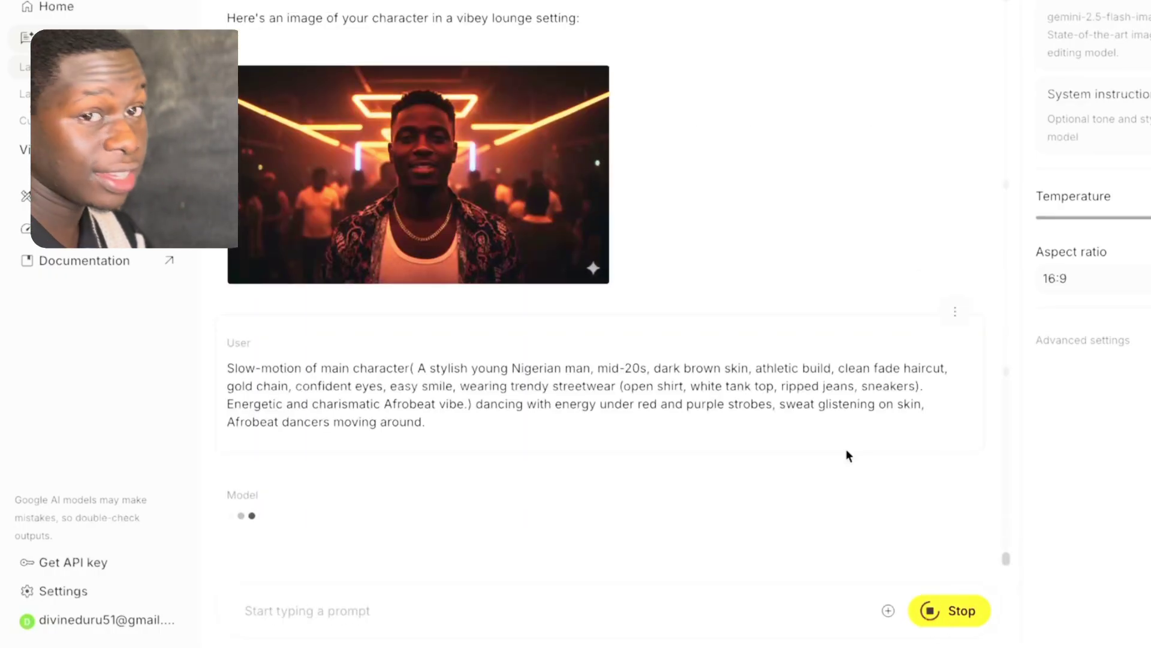
scroll(540, 424, up, 19)
scroll(540, 424, down, 12)
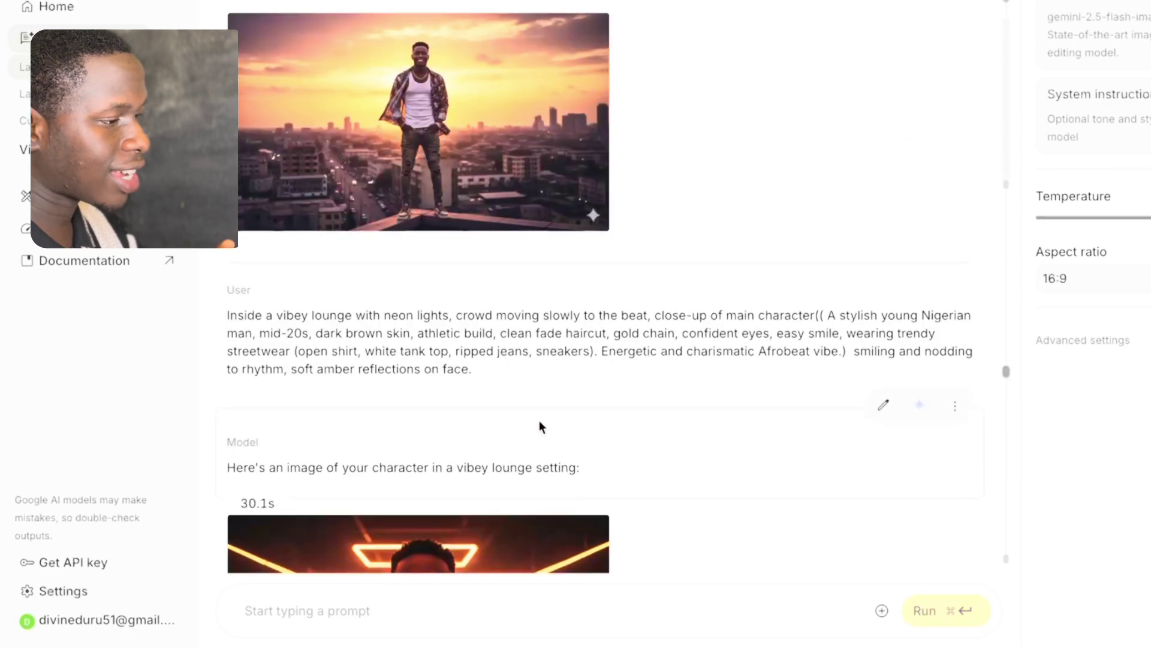
scroll(469, 101, down, 6)
scroll(424, 285, down, 6)
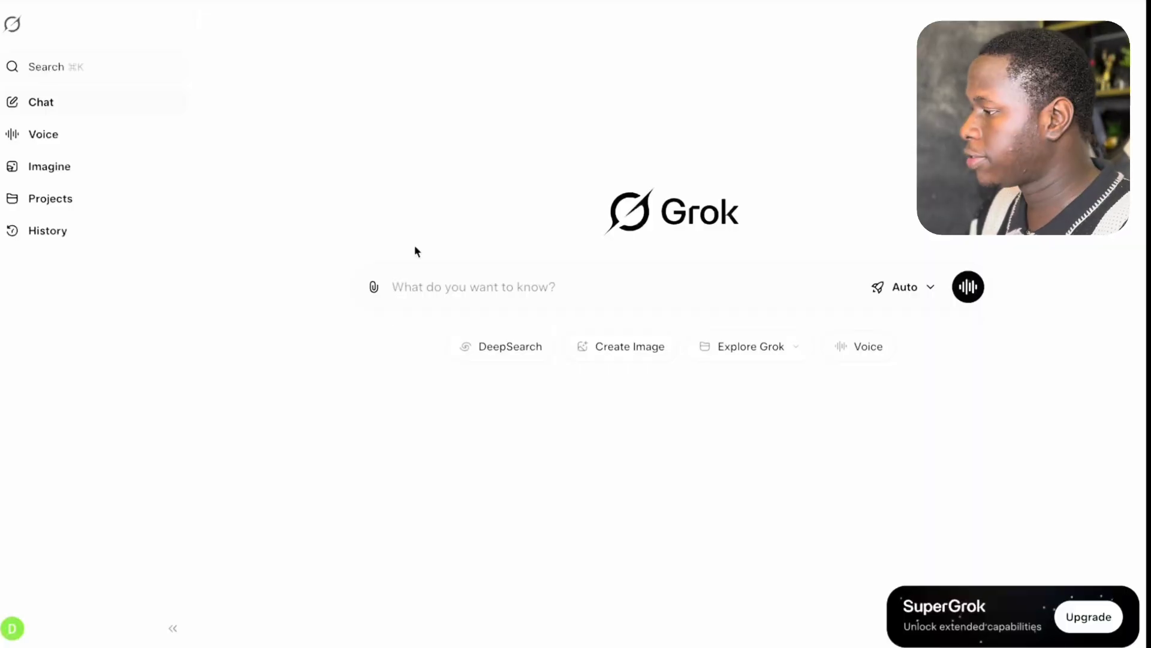
Set Grok Imagine to video mode at 3:2 and bring up the options for attaching a scene image
click(54, 168)
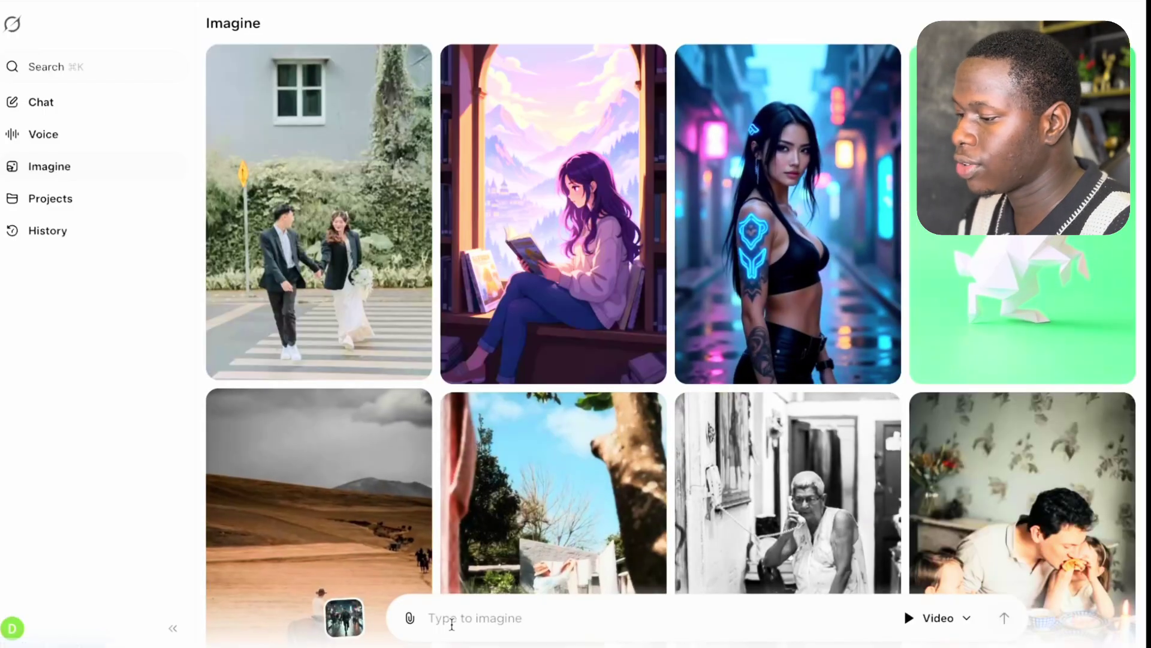
click(925, 617)
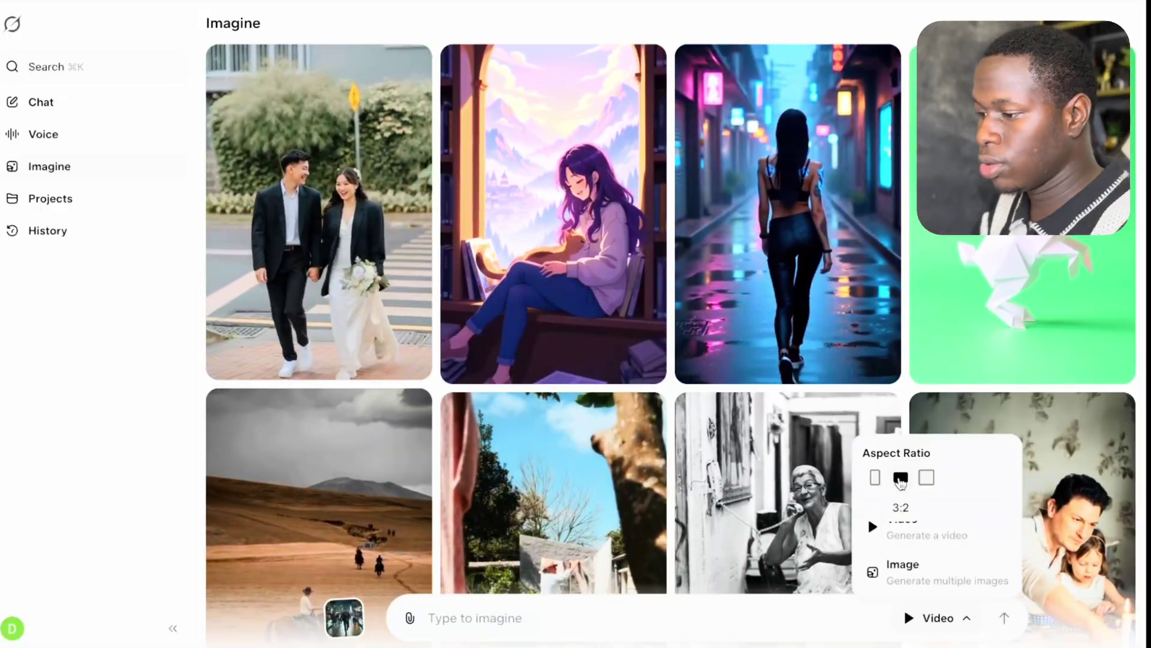
click(901, 478)
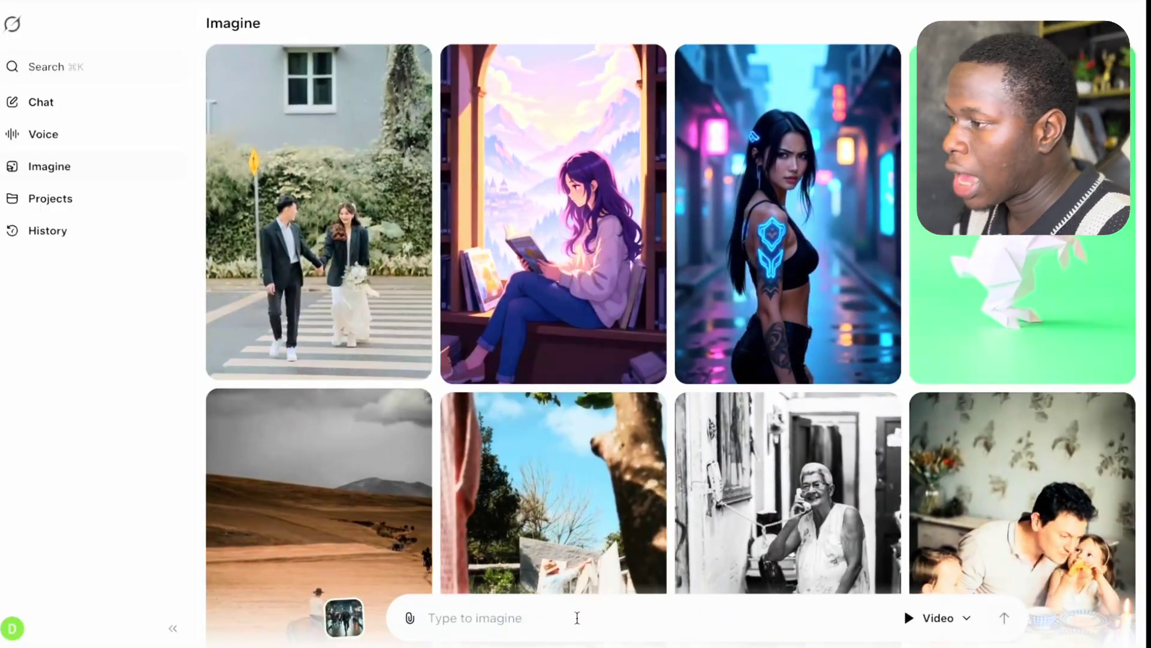
click(410, 618)
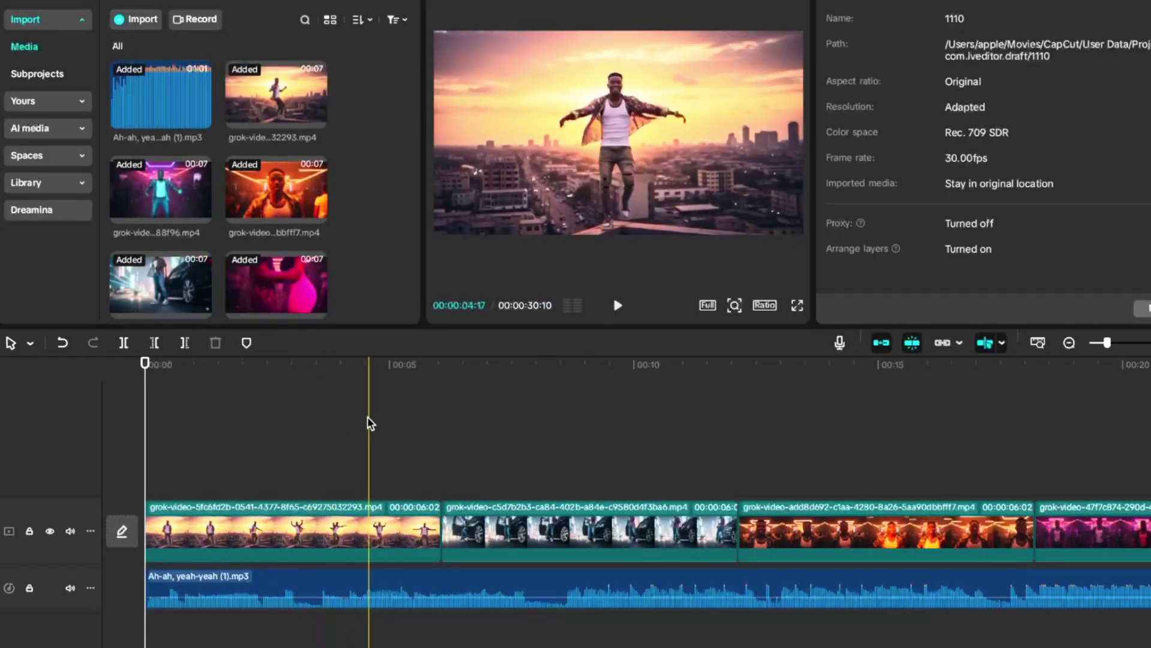
Scrub the CapCut timeline from about 4 to 19 seconds to preview the clips
click(385, 423)
drag(386, 423, 148, 446)
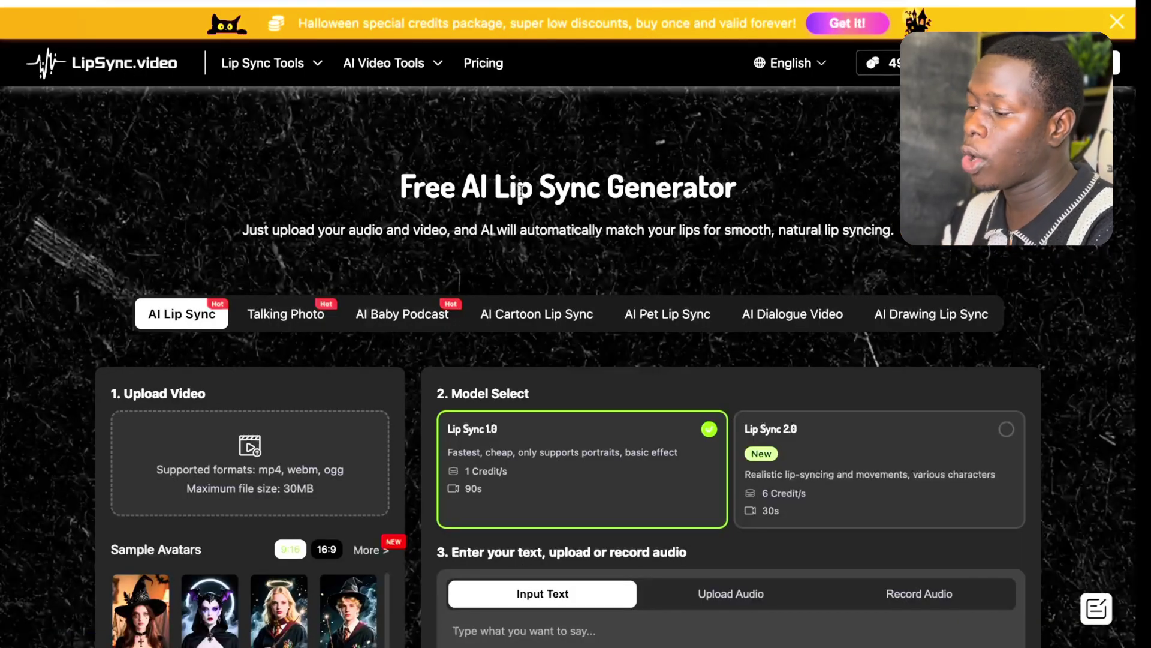
On the LipSync.video form, switch the audio input from a text script to Upload Audio
scroll(522, 193, down, 3)
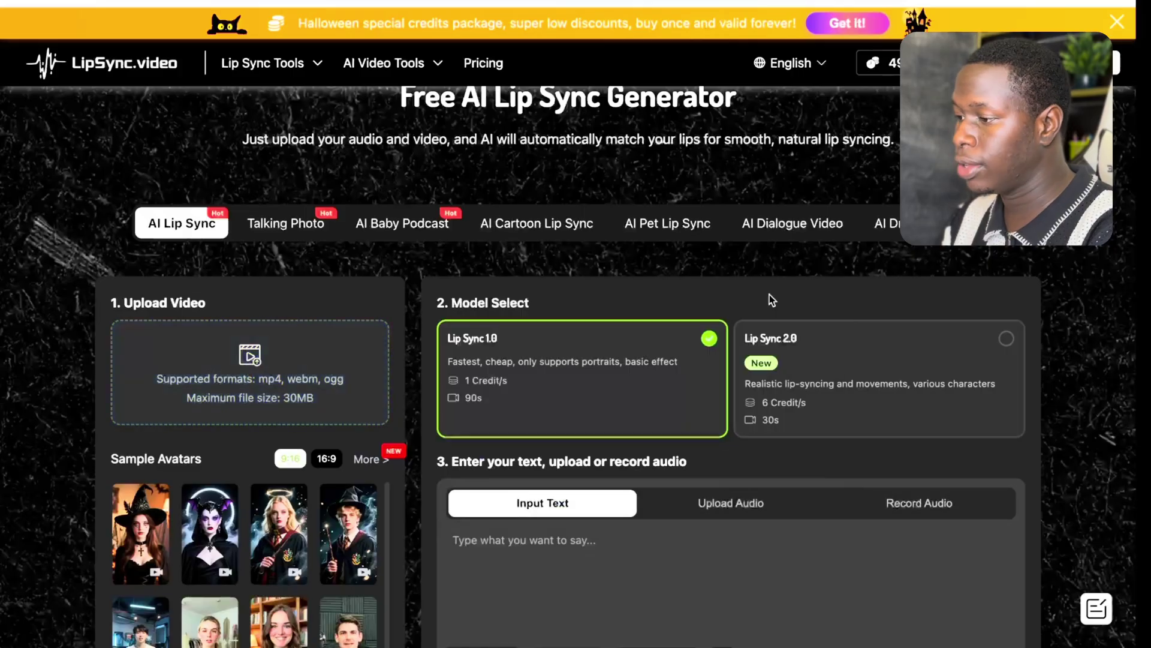
scroll(424, 447, down, 1)
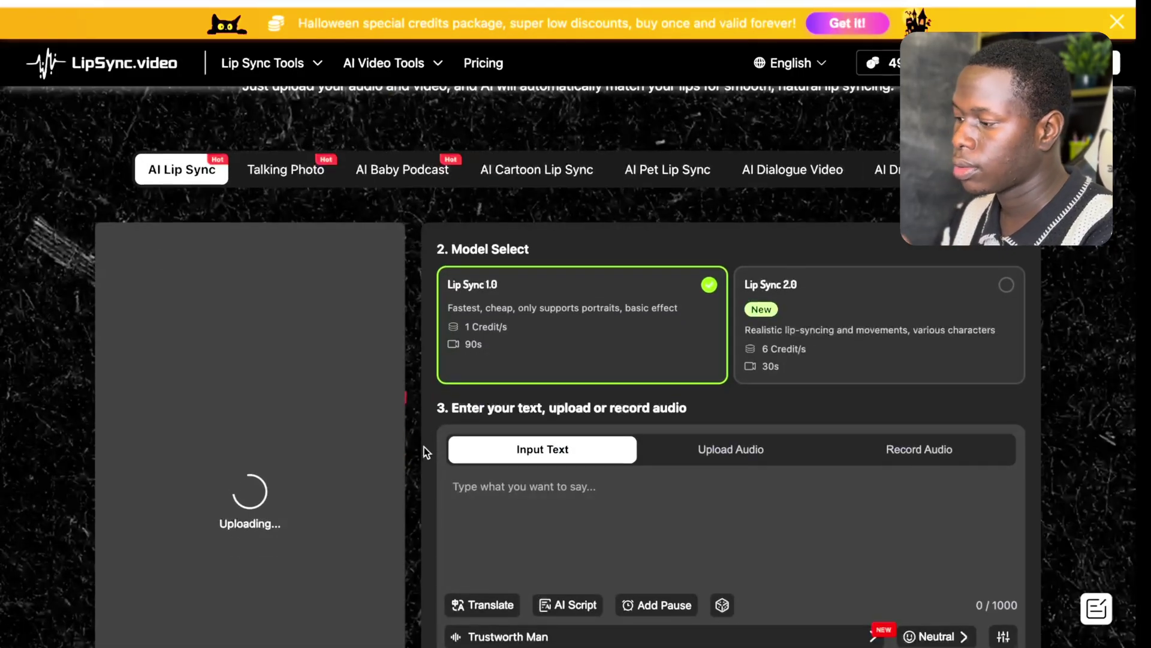
scroll(423, 447, down, 1)
scroll(244, 440, down, 2)
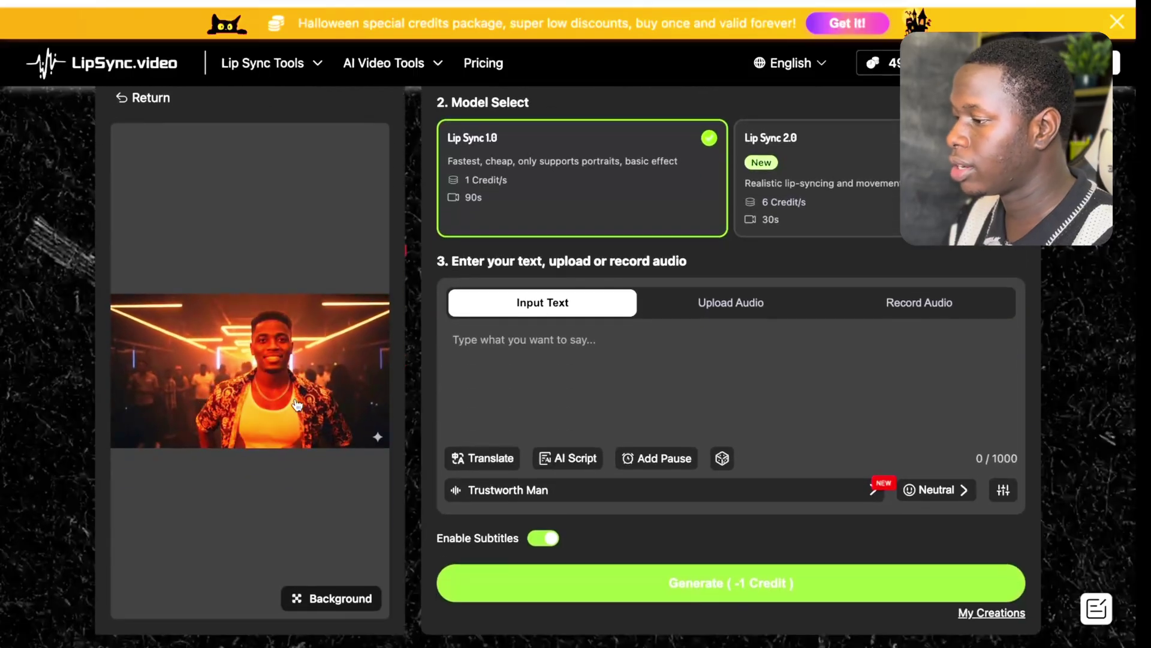
click(506, 353)
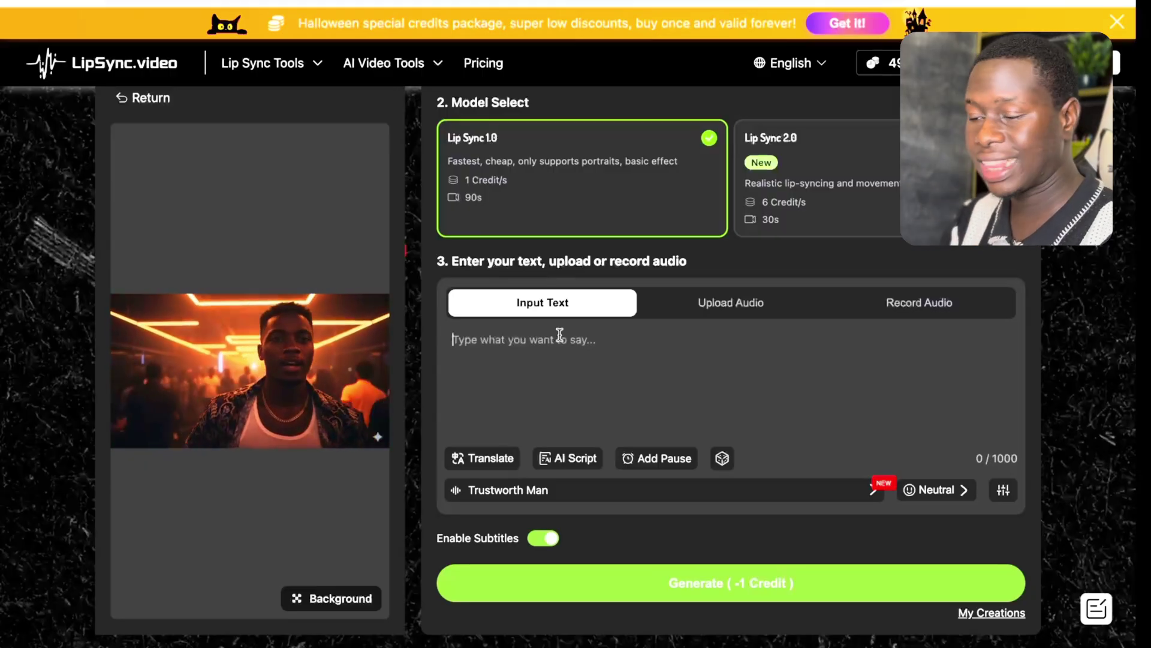
click(727, 306)
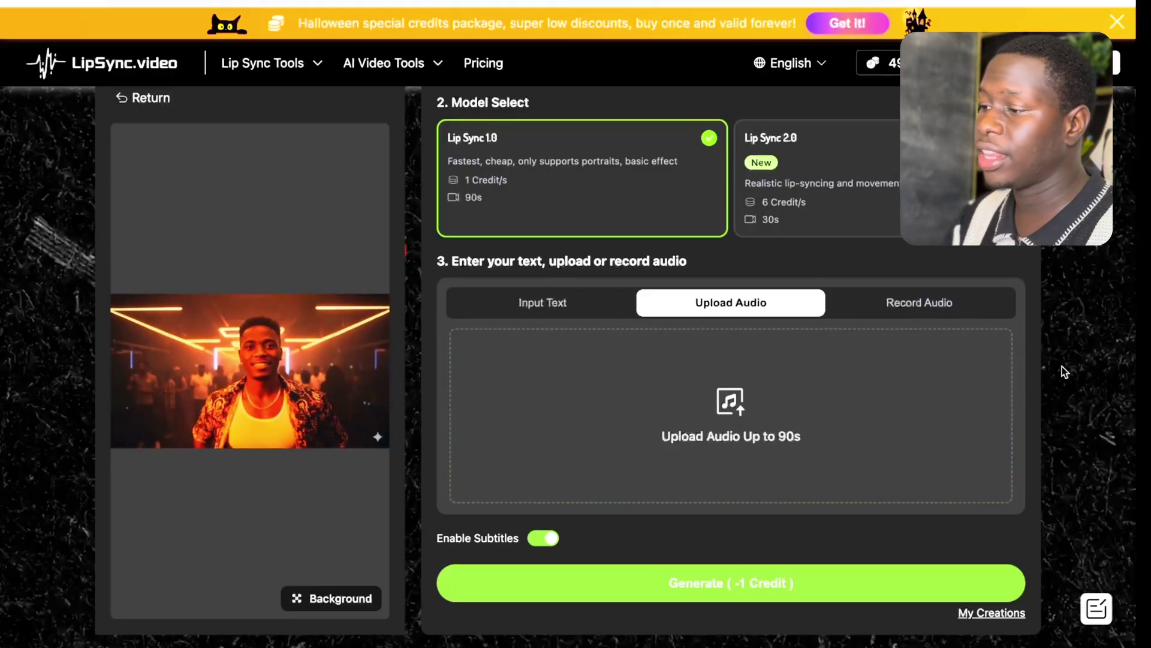
mouse_move(895, 56)
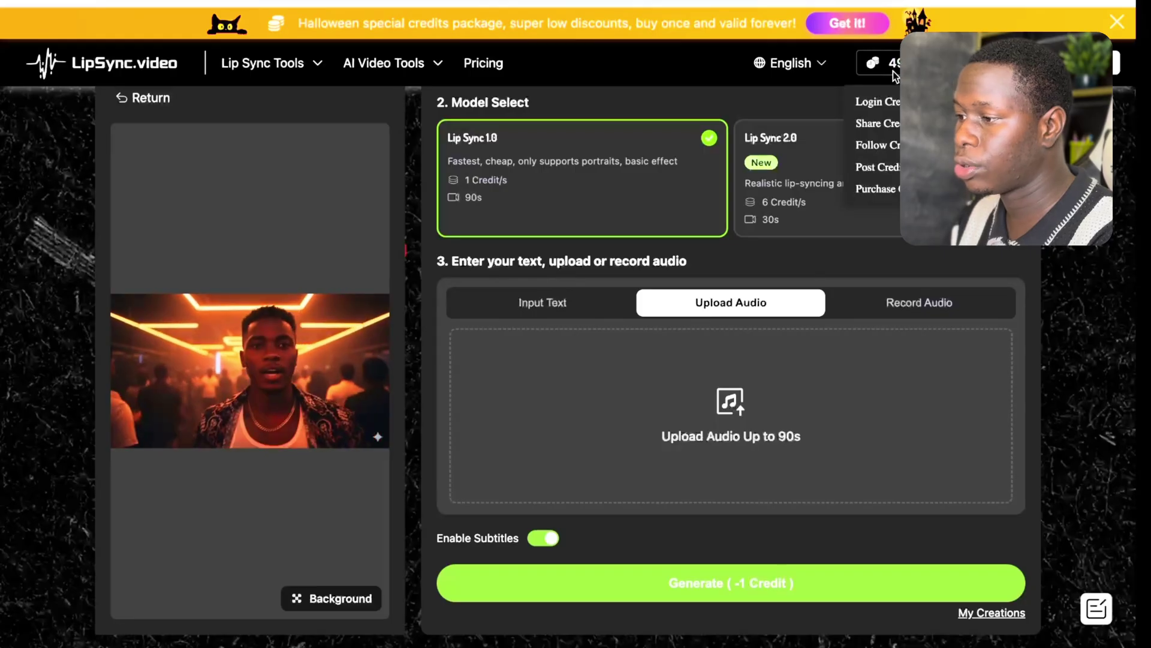
scroll(821, 411, up, 5)
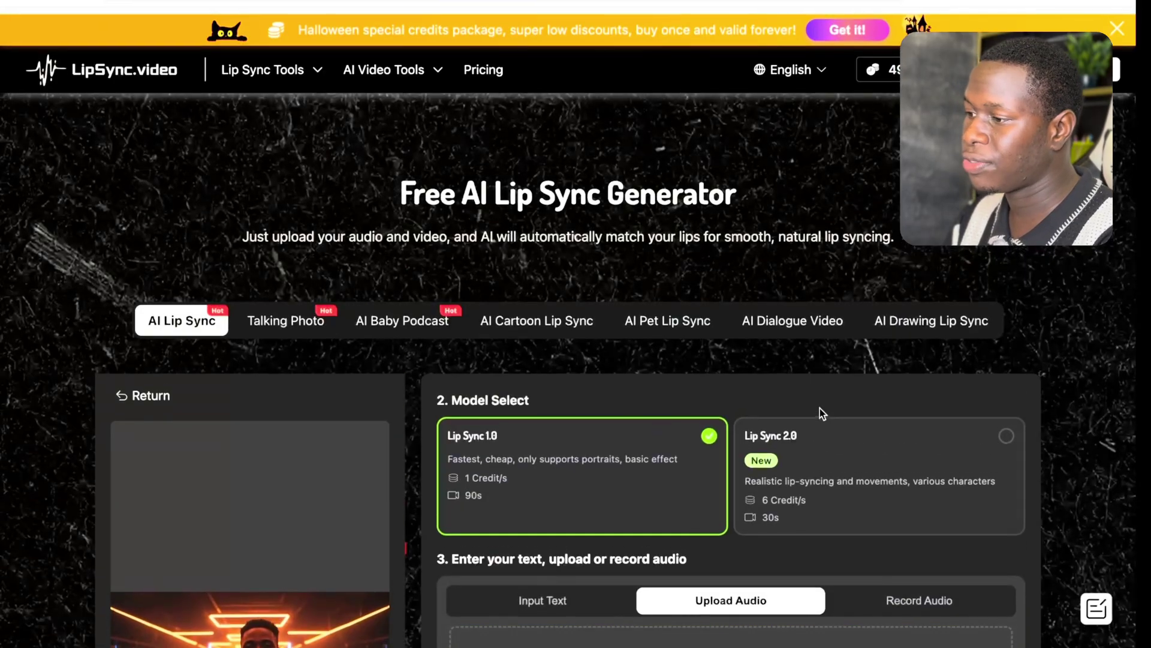